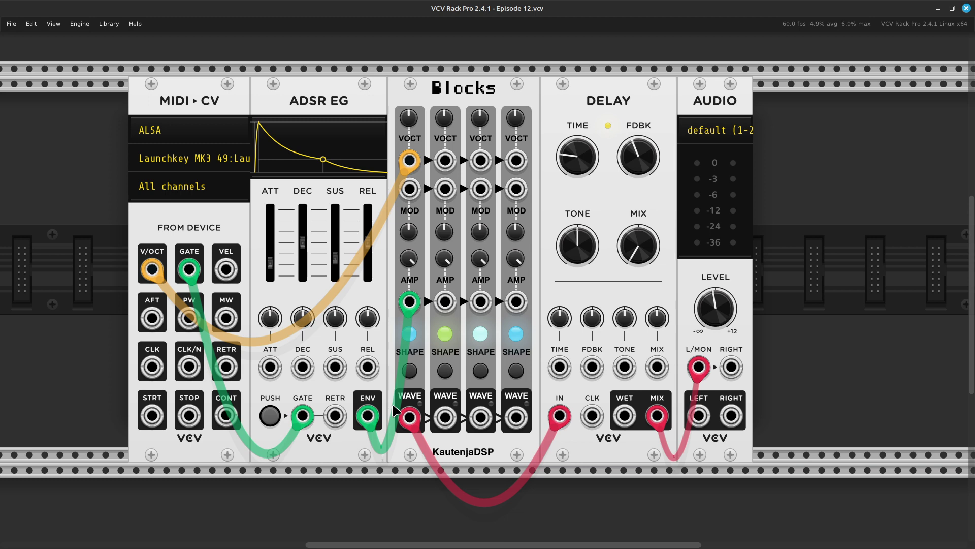
- Shift the Audio and Delay modules away from Blocks to open a gap in the rack for another module
{"action": "scroll", "coordinate": [479, 286], "scroll_direction": "right", "scroll_amount": 5}
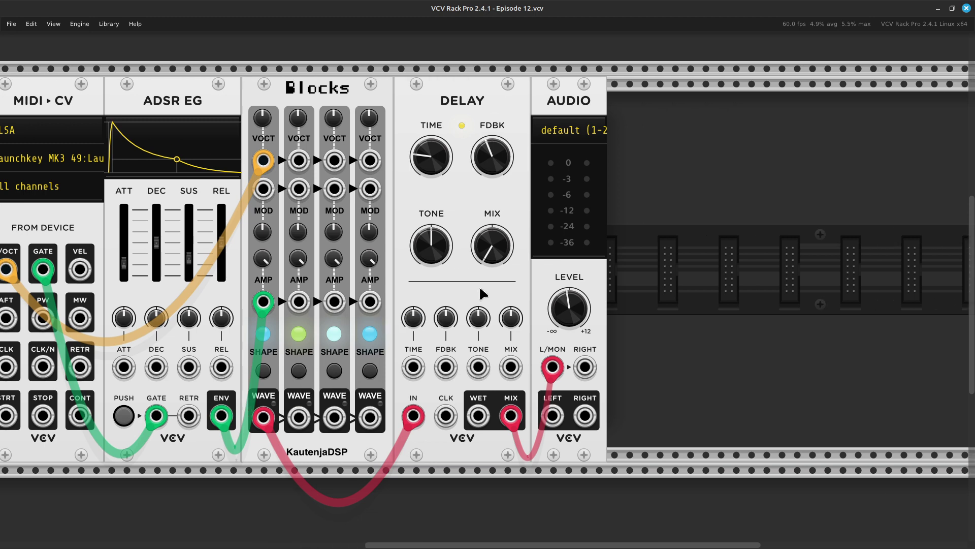
{"action": "left_click_drag", "start_coordinate": [567, 83], "coordinate": [698, 82]}
{"action": "left_click_drag", "start_coordinate": [464, 102], "coordinate": [608, 95]}
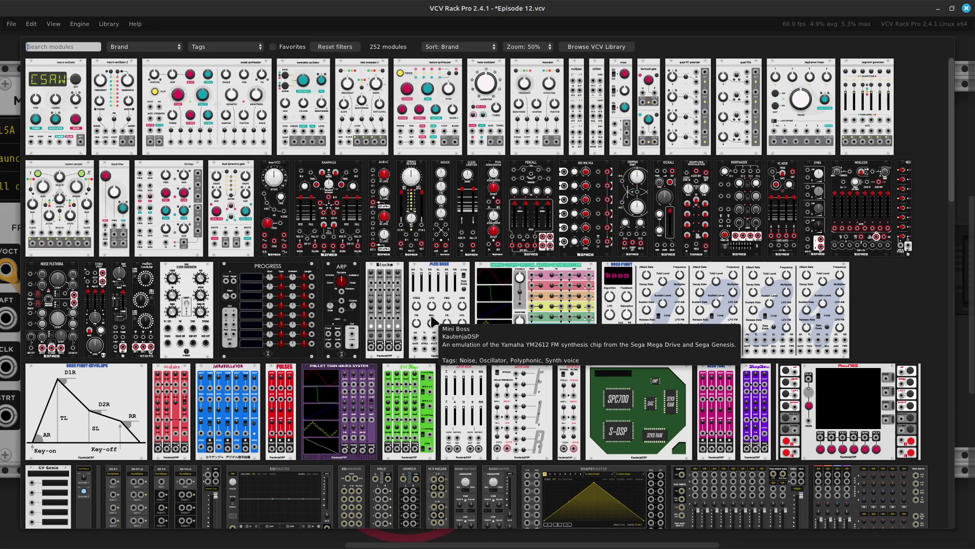
- Search the module library for "vcf", add VCV's VCF beside Blocks, and close the gaps before Delay and Audio
{"action": "right_click", "coordinate": [435, 322]}
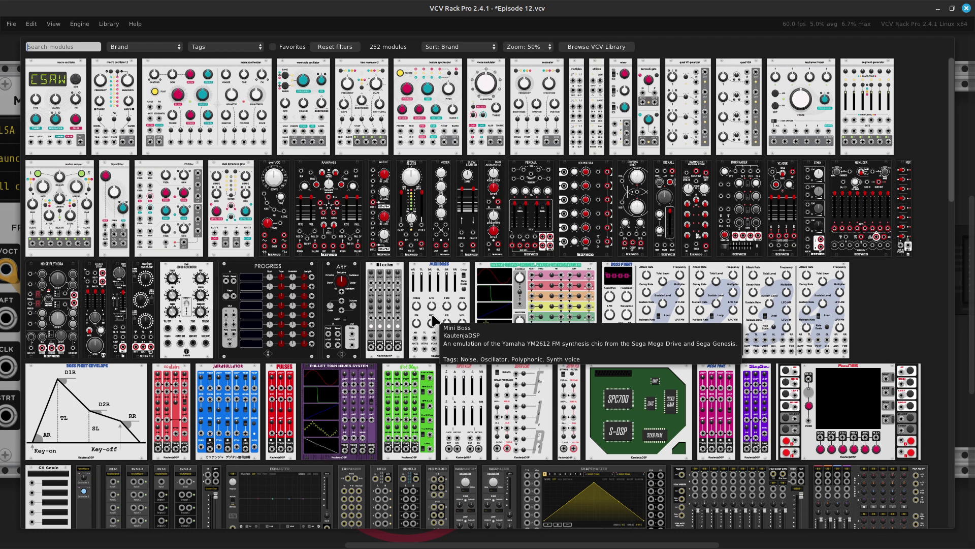
{"action": "type", "text": "vcf"}
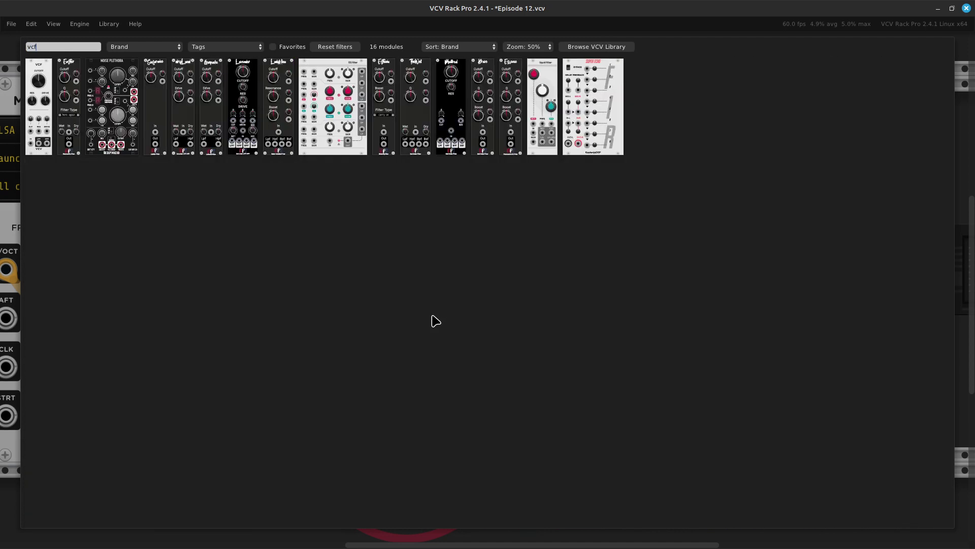
{"action": "left_click", "coordinate": [50, 142]}
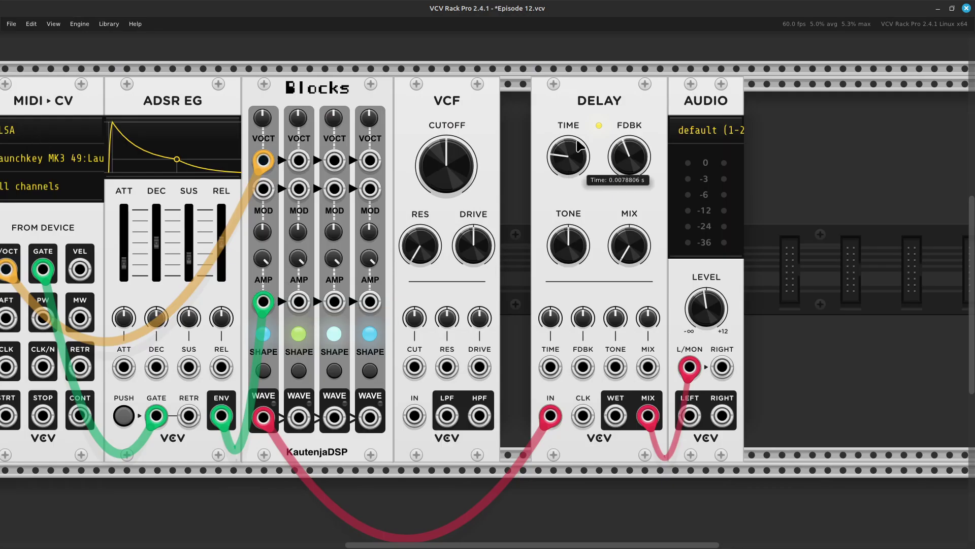
{"action": "left_click_drag", "start_coordinate": [599, 105], "coordinate": [571, 104]}
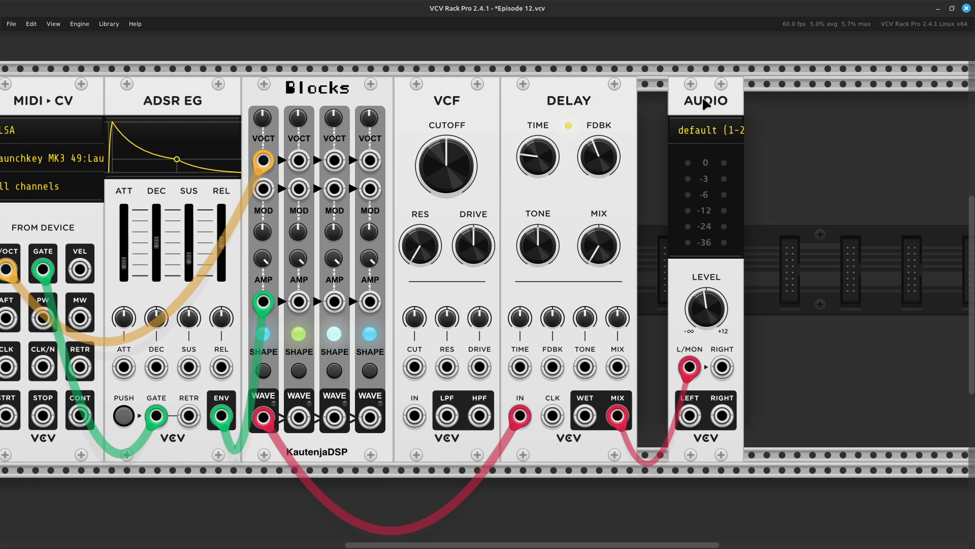
{"action": "left_click_drag", "start_coordinate": [706, 103], "coordinate": [676, 103]}
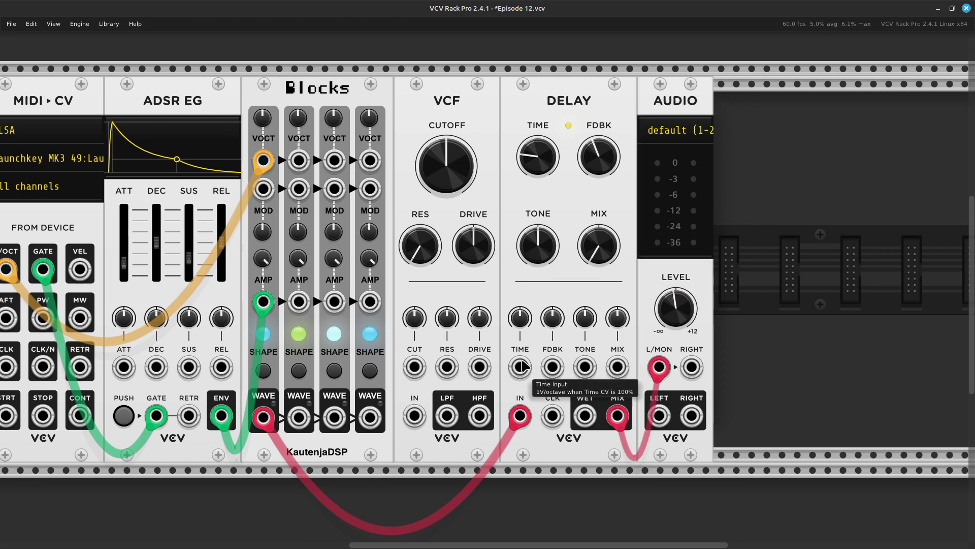
- Patch the Blocks voice 1 output into the VCF, its LPF output into the Delay input, and raise the filter cutoff
{"action": "left_click_drag", "start_coordinate": [518, 417], "coordinate": [416, 417]}
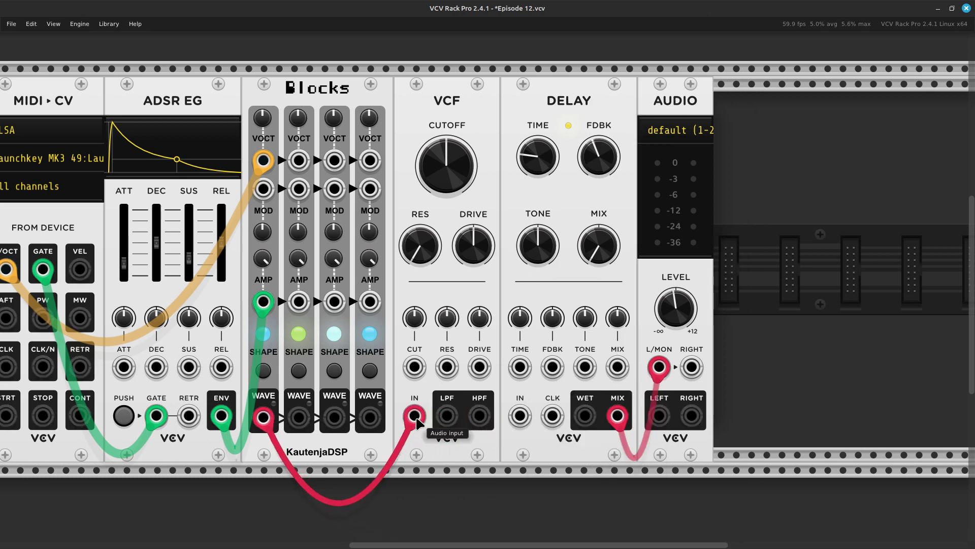
{"action": "right_click", "coordinate": [443, 423]}
{"action": "left_click_drag", "start_coordinate": [467, 459], "coordinate": [519, 417]}
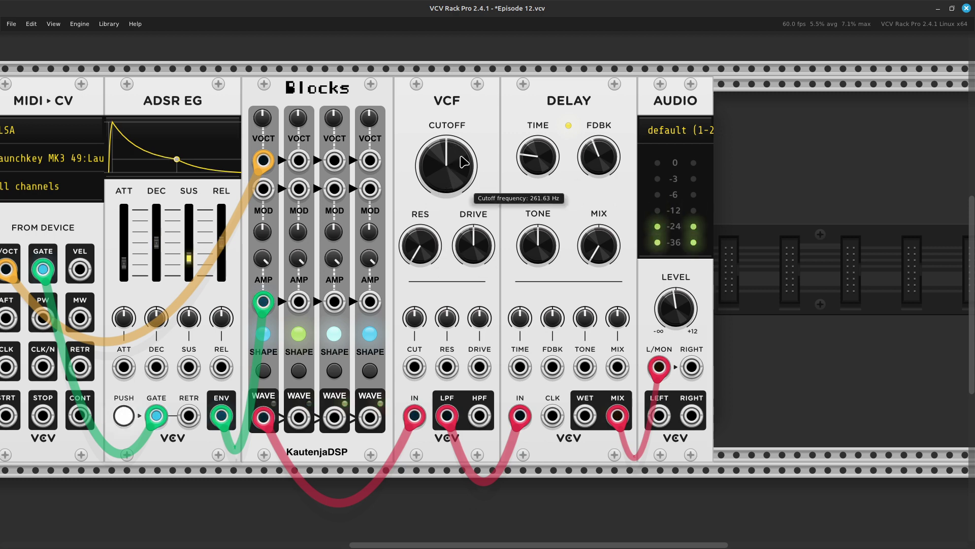
{"action": "mouse_move", "coordinate": [446, 165]}
{"action": "left_mouse_down"}
{"action": "mouse_move", "coordinate": [446, 137]}
{"action": "mouse_move", "coordinate": [446, 148]}
{"action": "left_mouse_up"}
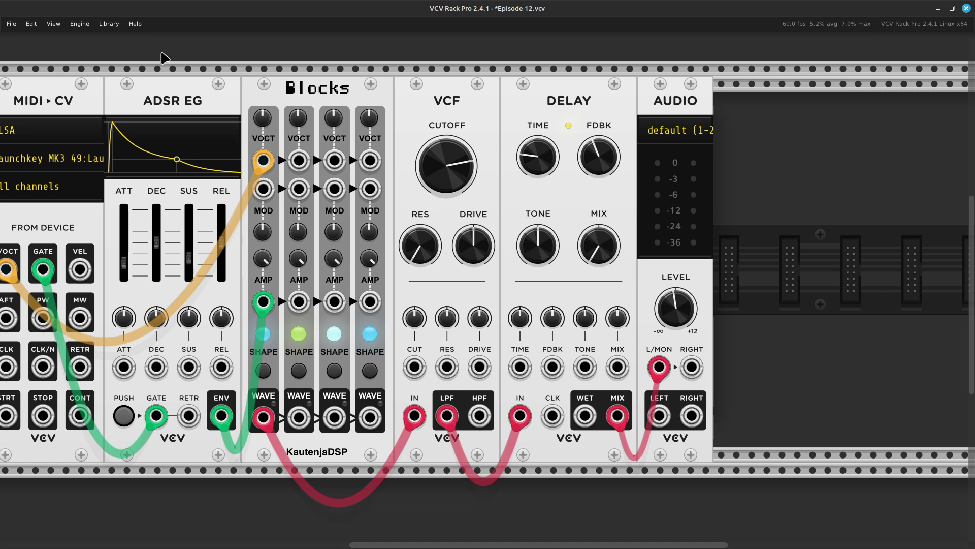
- Check the MIDI to CV module's polyphony modes and set its polyphony channels to 4
{"action": "right_click", "coordinate": [73, 208]}
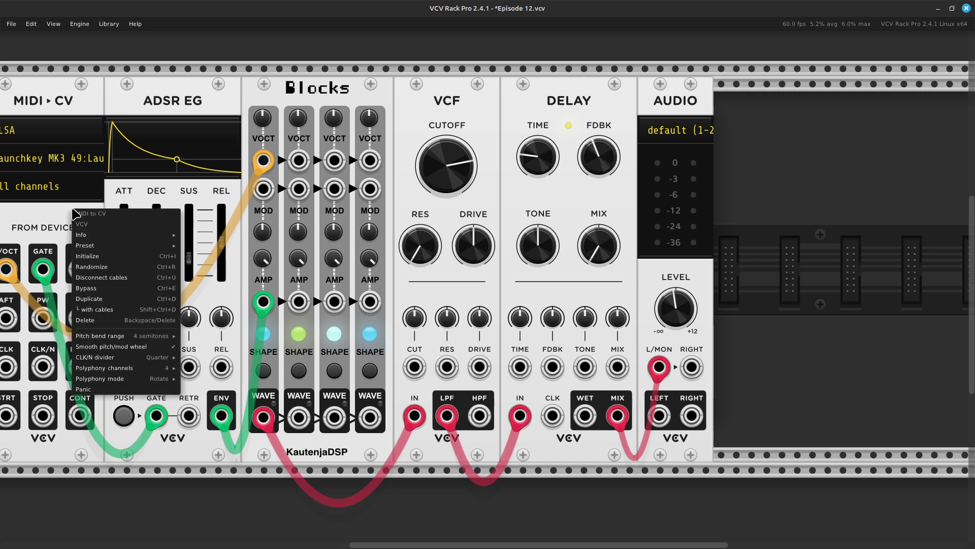
{"action": "mouse_move", "coordinate": [135, 380]}
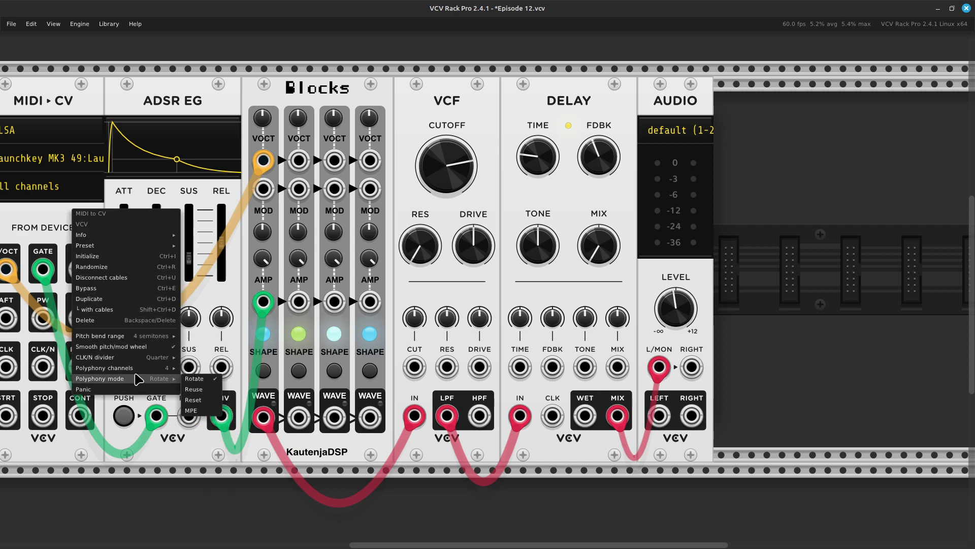
{"action": "mouse_move", "coordinate": [150, 339]}
{"action": "mouse_move", "coordinate": [132, 372]}
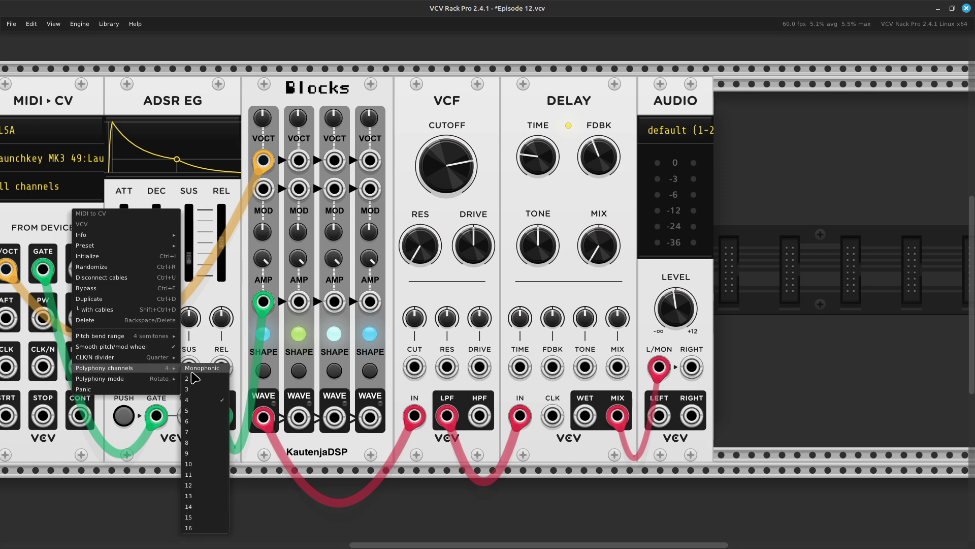
{"action": "left_click", "coordinate": [199, 406]}
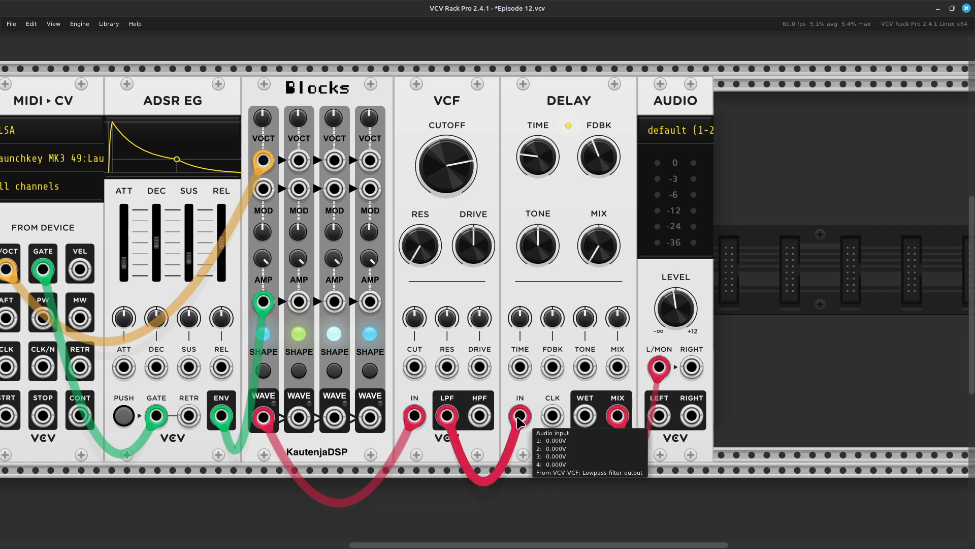
- Remove the cable from VCF LPF to Delay and move the Blocks voice 1 cable from the VCF input to Delay IN
{"action": "left_click_drag", "start_coordinate": [519, 418], "coordinate": [525, 513]}
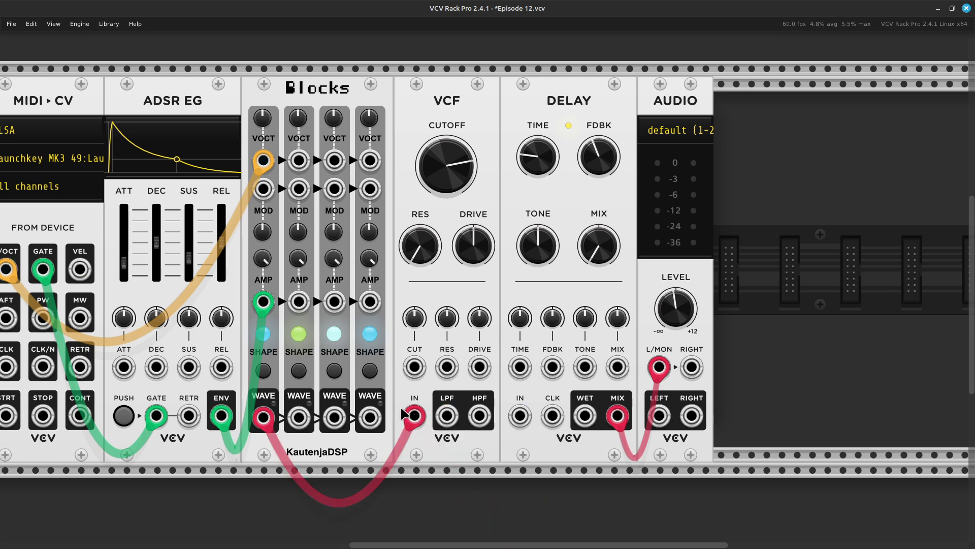
{"action": "left_click_drag", "start_coordinate": [410, 415], "coordinate": [517, 422]}
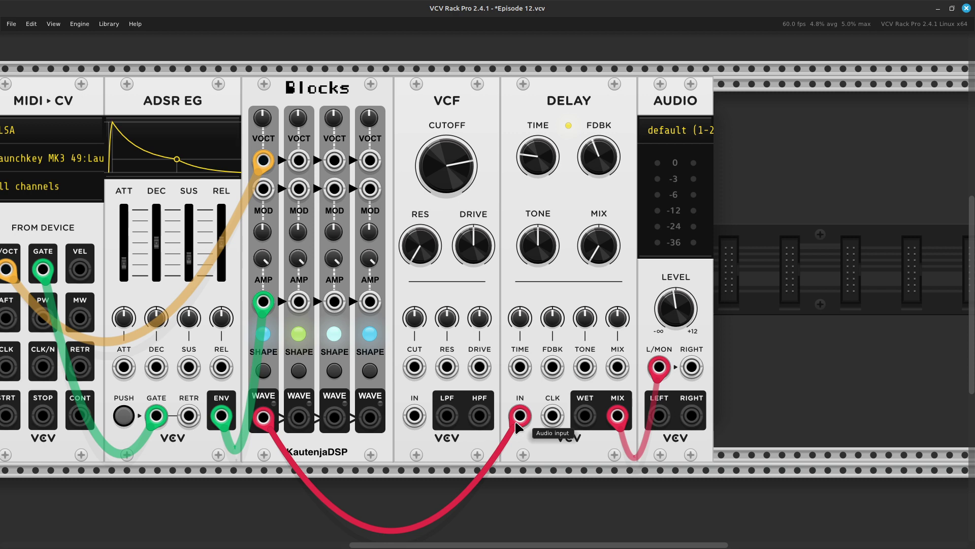
{"action": "right_click", "coordinate": [517, 426]}
{"action": "left_click", "coordinate": [331, 431]}
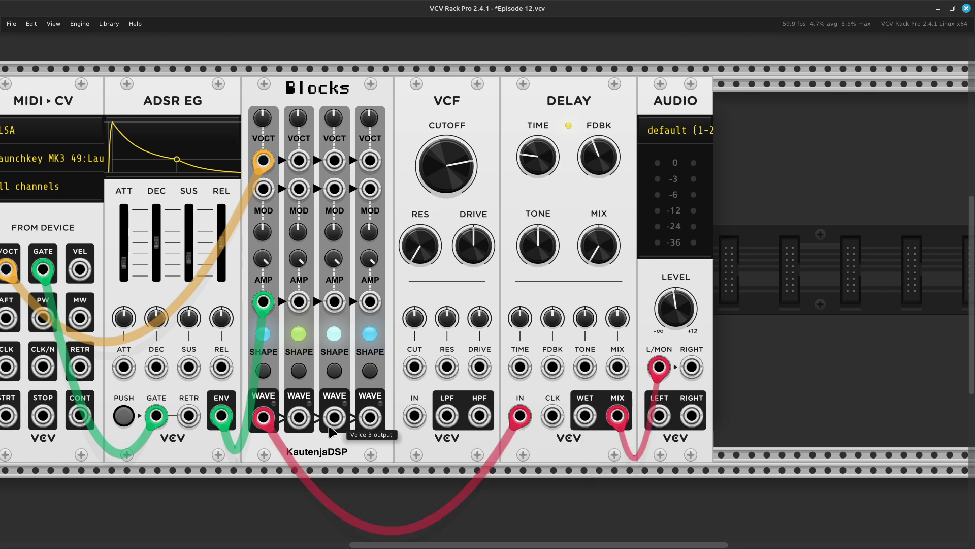
- Cycle the voice 1 shape in Blocks through its waveforms to the yellow-lit one
{"action": "scroll", "coordinate": [329, 431], "scroll_direction": "left", "scroll_amount": 5}
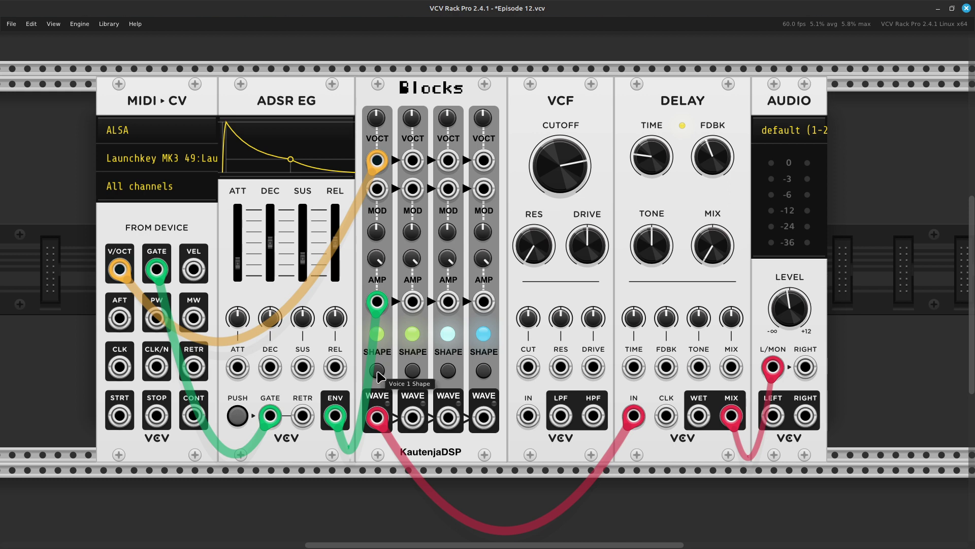
{"action": "left_click_drag", "start_coordinate": [378, 372], "coordinate": [378, 366]}
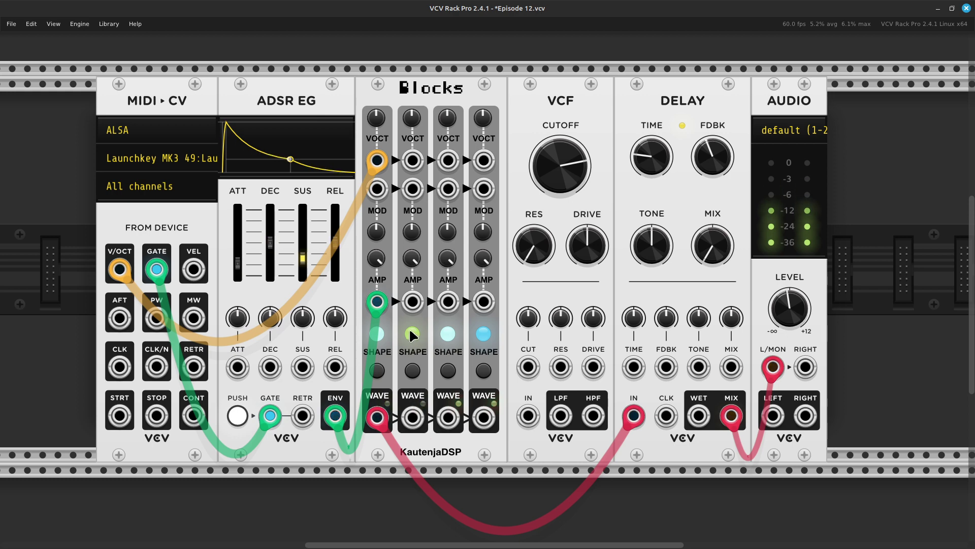
{"action": "left_click", "coordinate": [375, 377]}
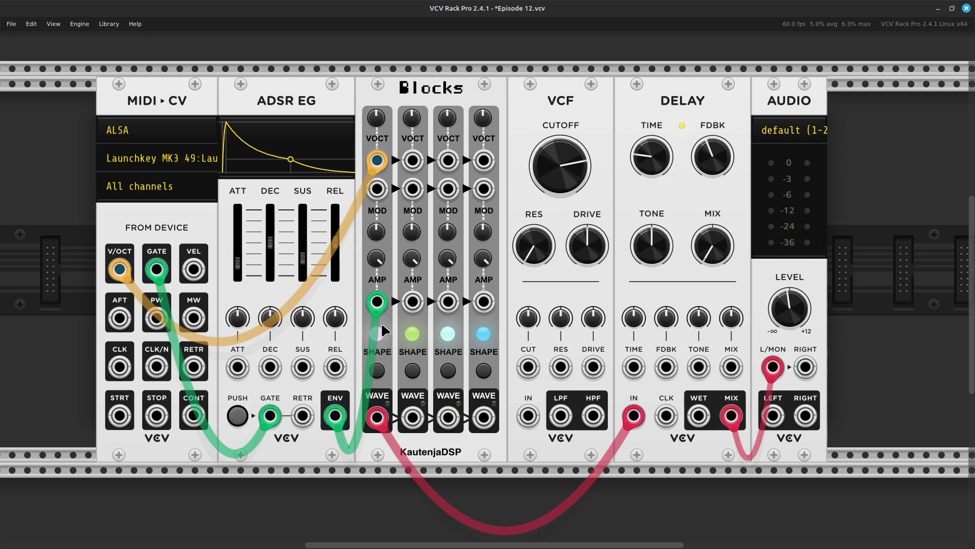
{"action": "left_click", "coordinate": [378, 374]}
{"action": "left_click", "coordinate": [379, 374]}
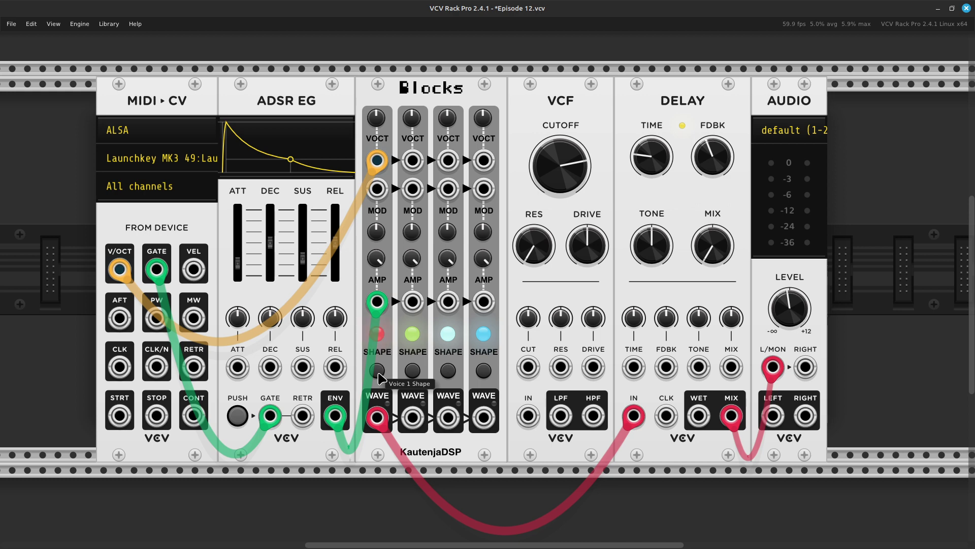
{"action": "left_click", "coordinate": [378, 374]}
{"action": "left_click", "coordinate": [379, 375]}
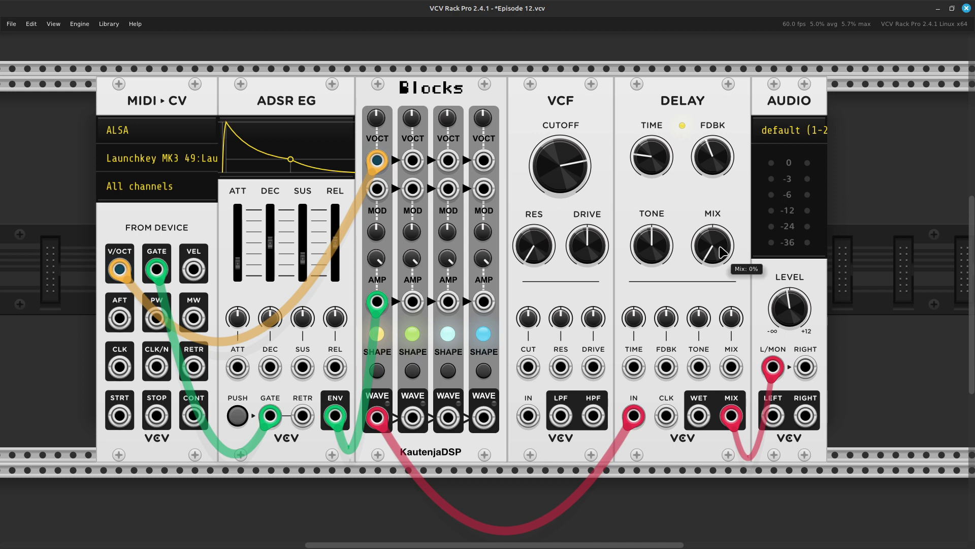
- Raise the Delay module's mix to just past halfway and lengthen its delay time to well past the knob's midpoint
{"action": "left_click_drag", "start_coordinate": [723, 254], "coordinate": [723, 246]}
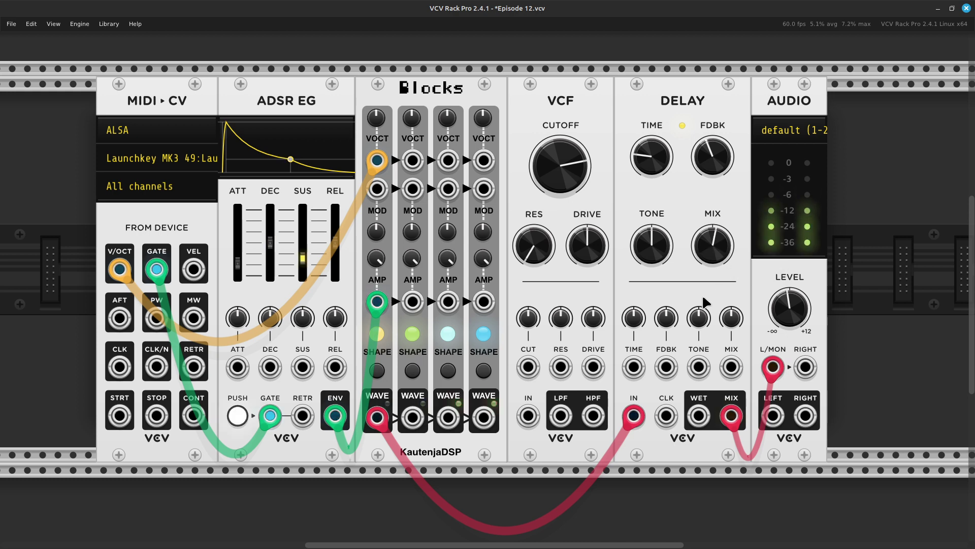
{"action": "mouse_move", "coordinate": [654, 240]}
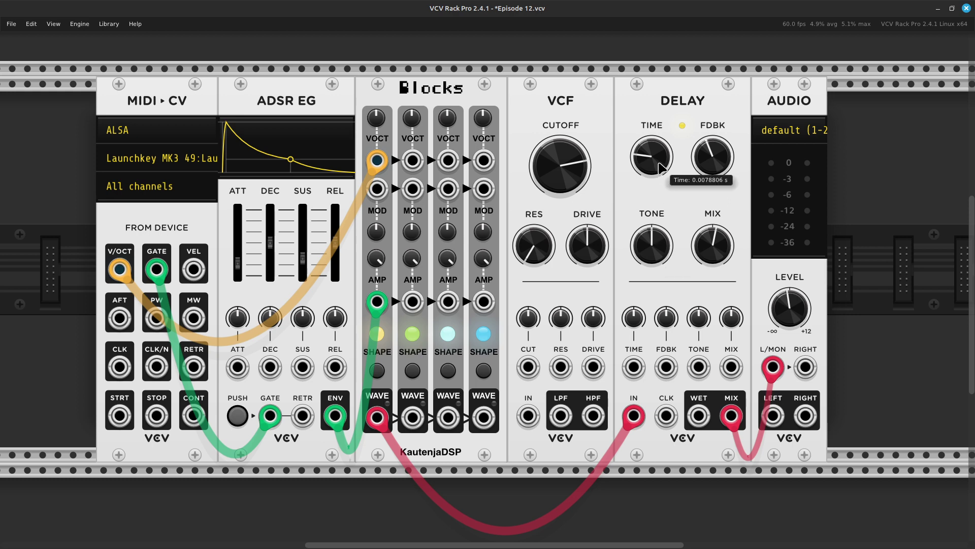
{"action": "mouse_move", "coordinate": [647, 164]}
{"action": "left_click_drag", "start_coordinate": [652, 155], "coordinate": [652, 118]}
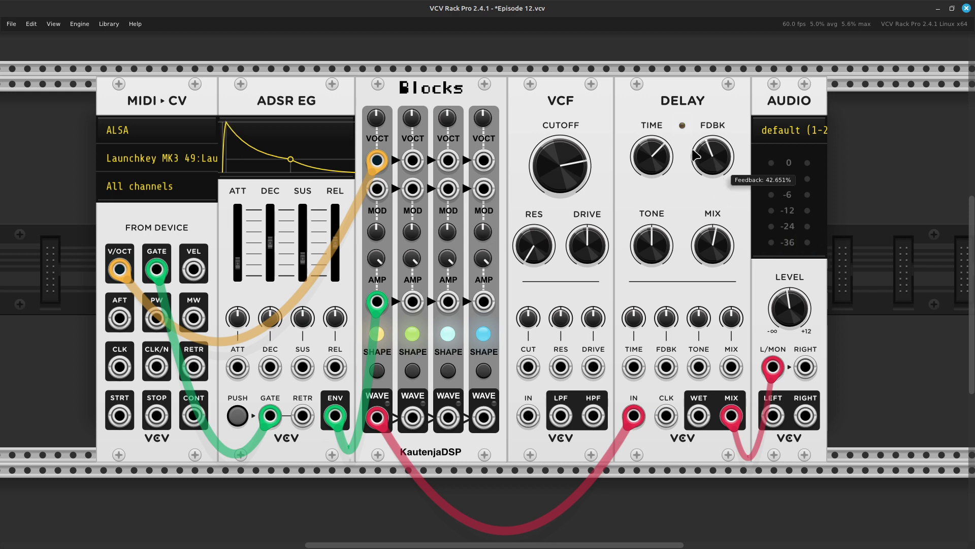
- Turn the Delay mix down to 0% and switch the Blocks voice 1 shape to the blue-lit waveform
{"action": "left_click_drag", "start_coordinate": [715, 246], "coordinate": [715, 292]}
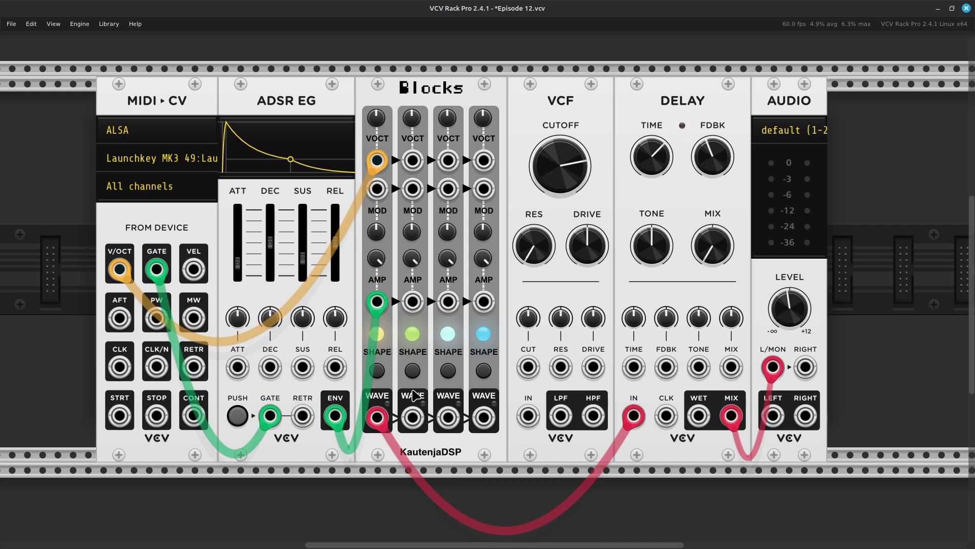
{"action": "left_click", "coordinate": [378, 373]}
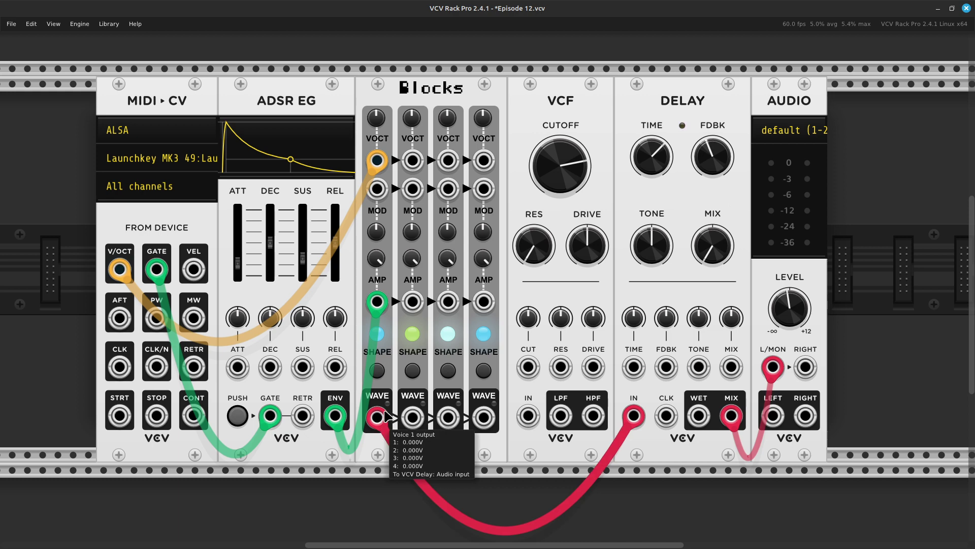
- Move the output cable from the Blocks voice 1 WAVE jack to voice 2 and lower the voice 1 frequency
{"action": "left_click_drag", "start_coordinate": [382, 416], "coordinate": [411, 417]}
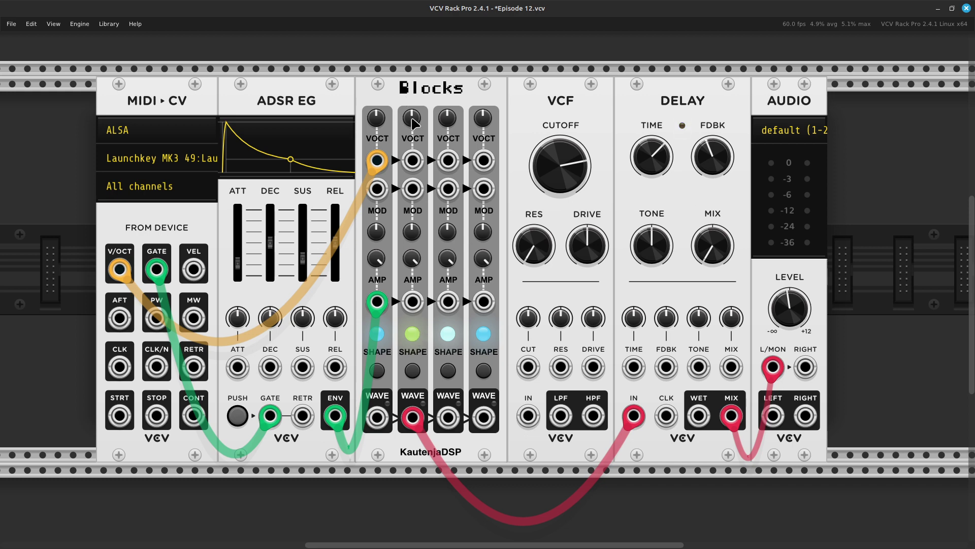
{"action": "mouse_move", "coordinate": [381, 122]}
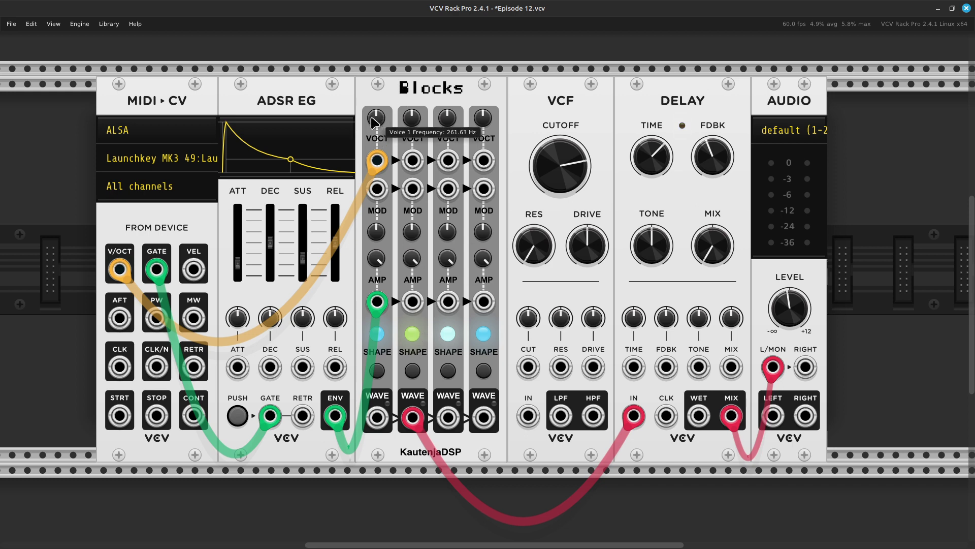
{"action": "left_click_drag", "start_coordinate": [374, 122], "coordinate": [363, 167]}
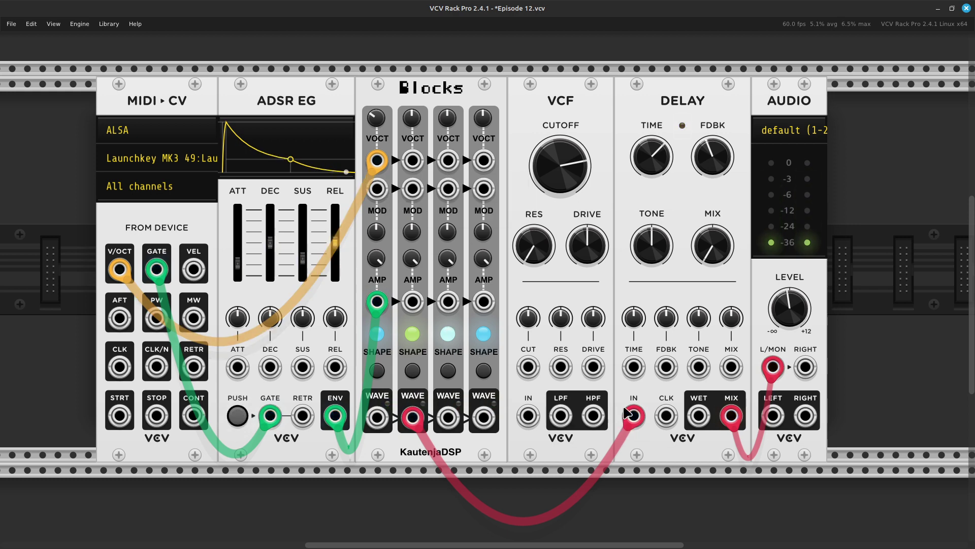
- Reroute the Blocks voice 2 cable from Delay to the VCF input and connect the VCF's LPF output to Delay IN
{"action": "left_click_drag", "start_coordinate": [634, 417], "coordinate": [529, 417]}
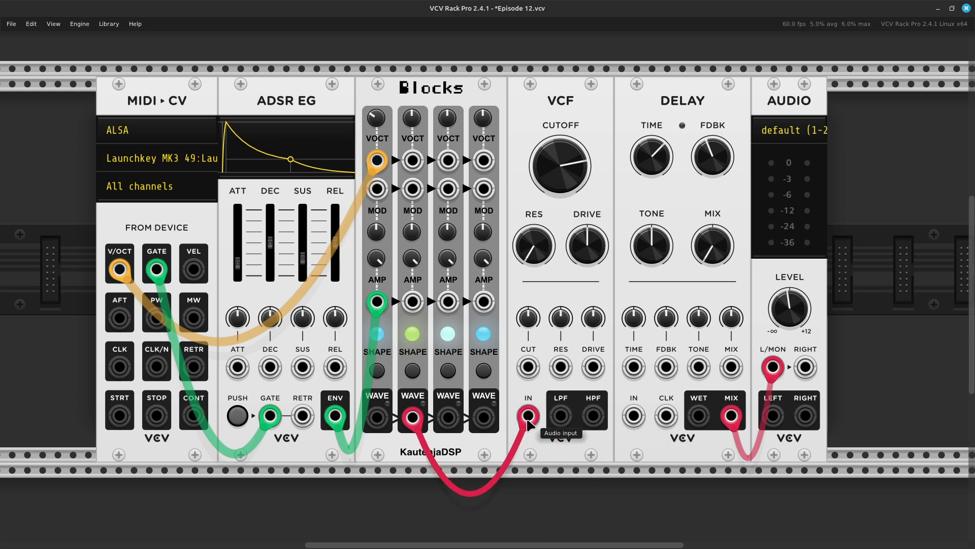
{"action": "right_click", "coordinate": [564, 418]}
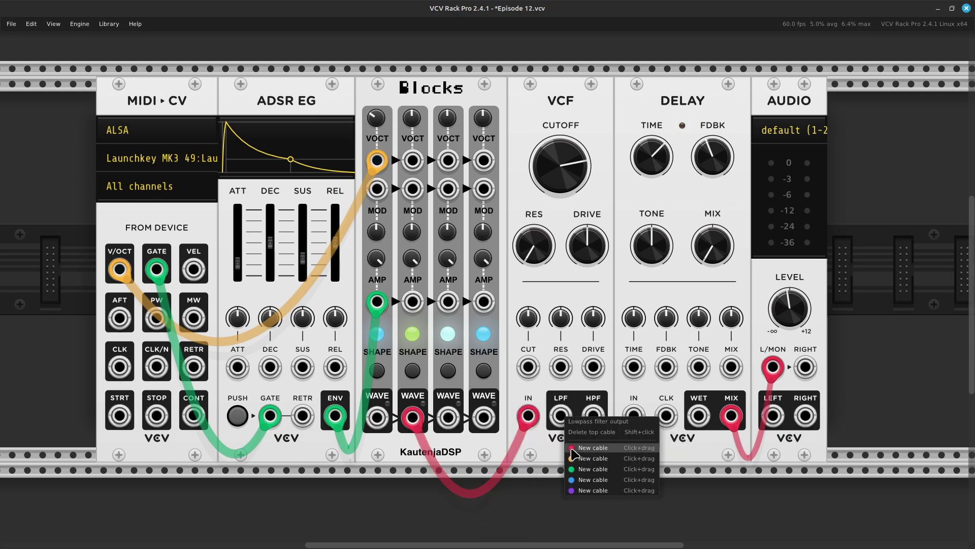
{"action": "left_click", "coordinate": [588, 445]}
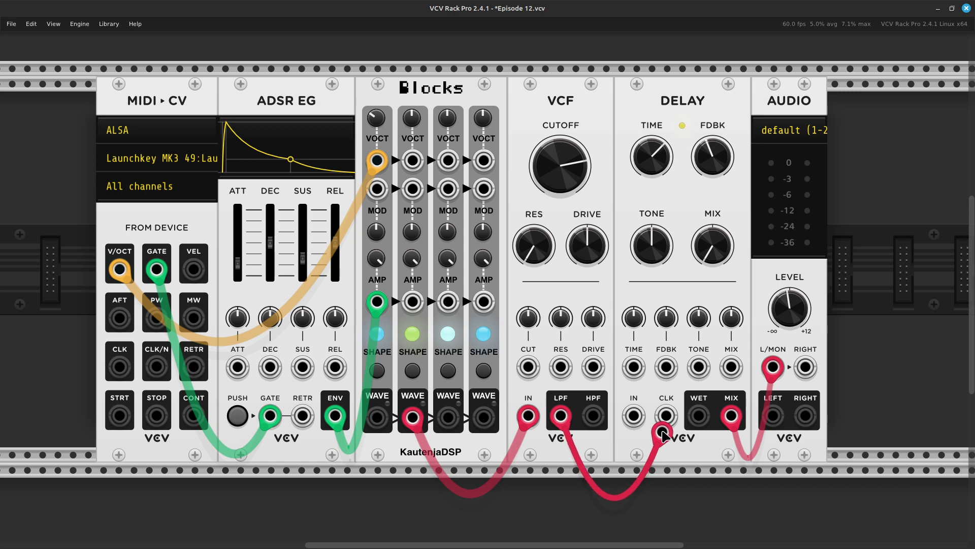
{"action": "left_click", "coordinate": [634, 417]}
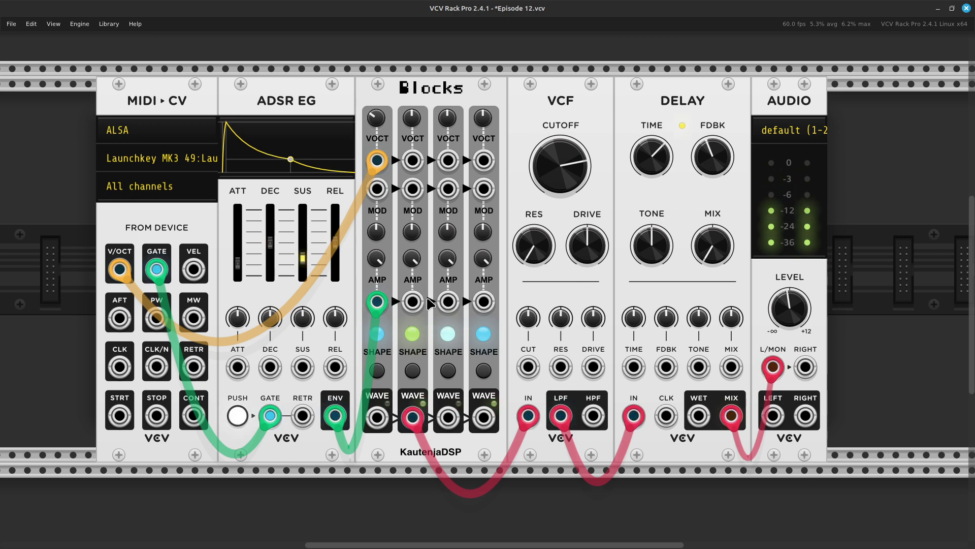
- Sweep the Blocks voice 2 level down to about 29 and return it to maximum
{"action": "left_click_drag", "start_coordinate": [412, 258], "coordinate": [412, 265]}
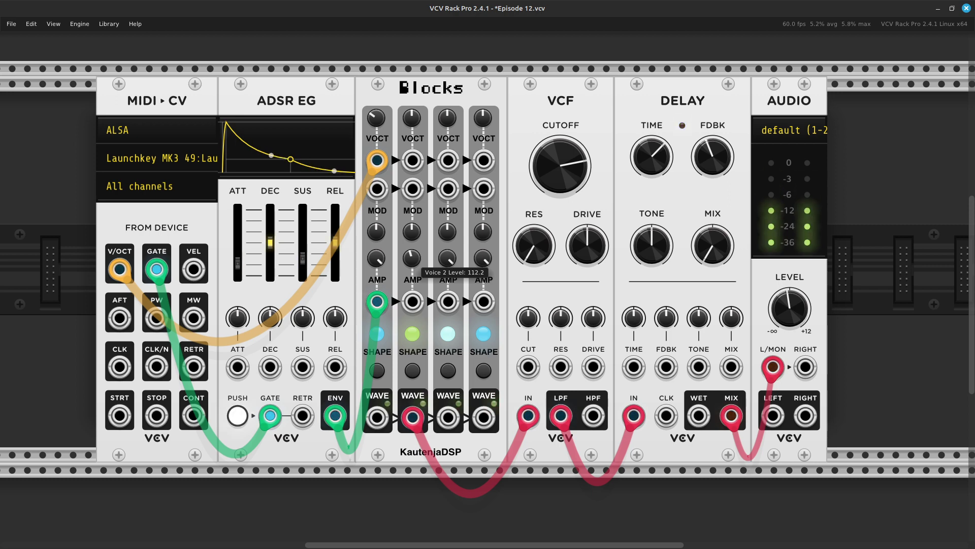
{"action": "left_click_drag", "start_coordinate": [412, 258], "coordinate": [412, 251]}
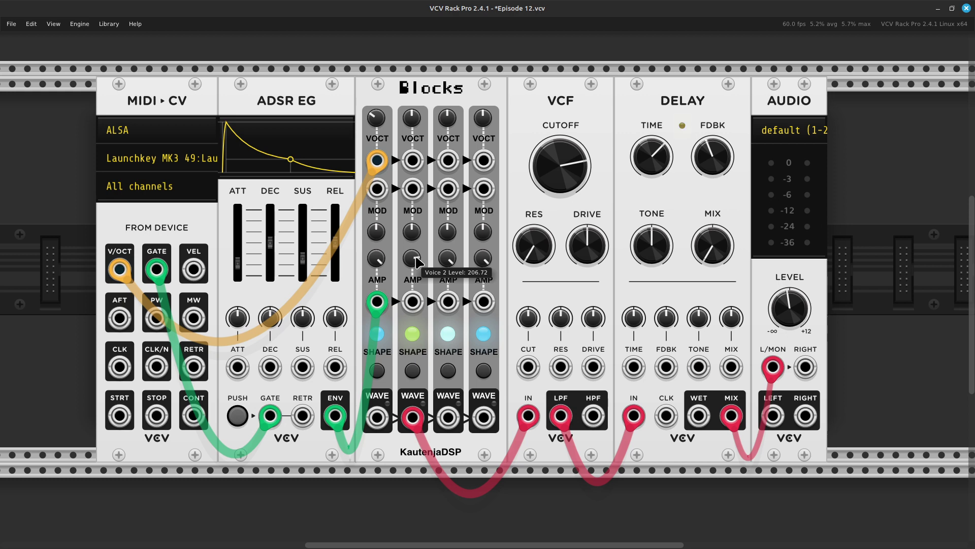
{"action": "left_click_drag", "start_coordinate": [417, 261], "coordinate": [418, 305]}
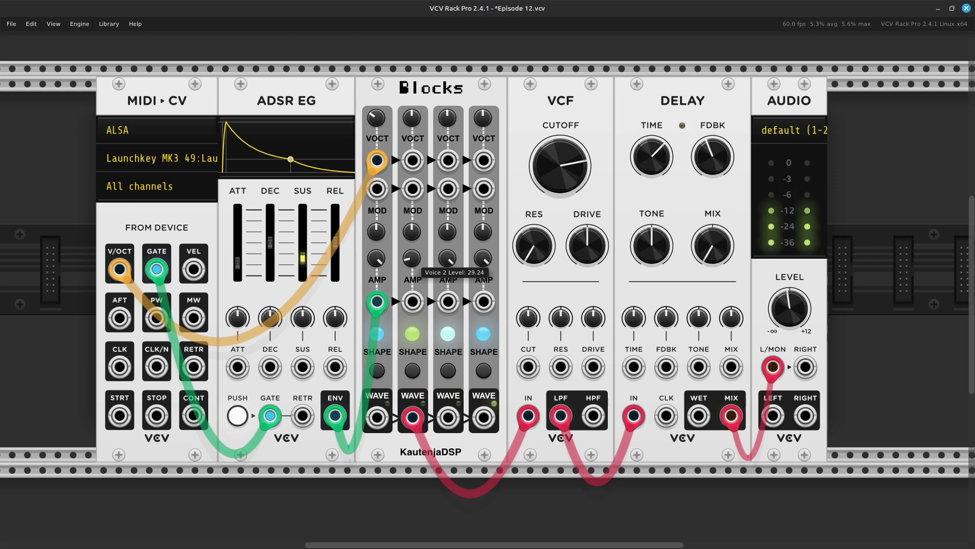
{"action": "left_click_drag", "start_coordinate": [412, 264], "coordinate": [413, 238]}
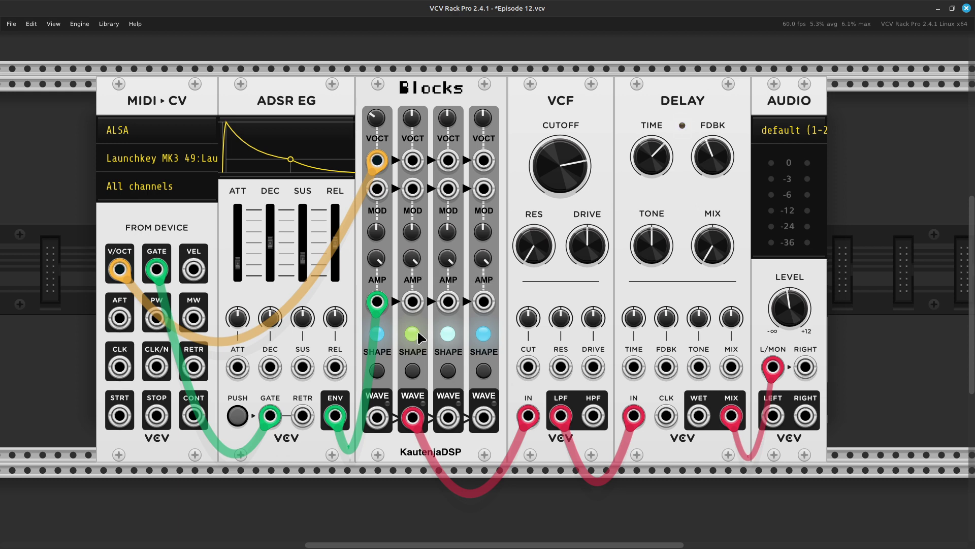
- Switch the Blocks voice 2 and voice 3 shapes to the blue-lit waveform
{"action": "left_click", "coordinate": [412, 372]}
{"action": "left_click", "coordinate": [415, 375]}
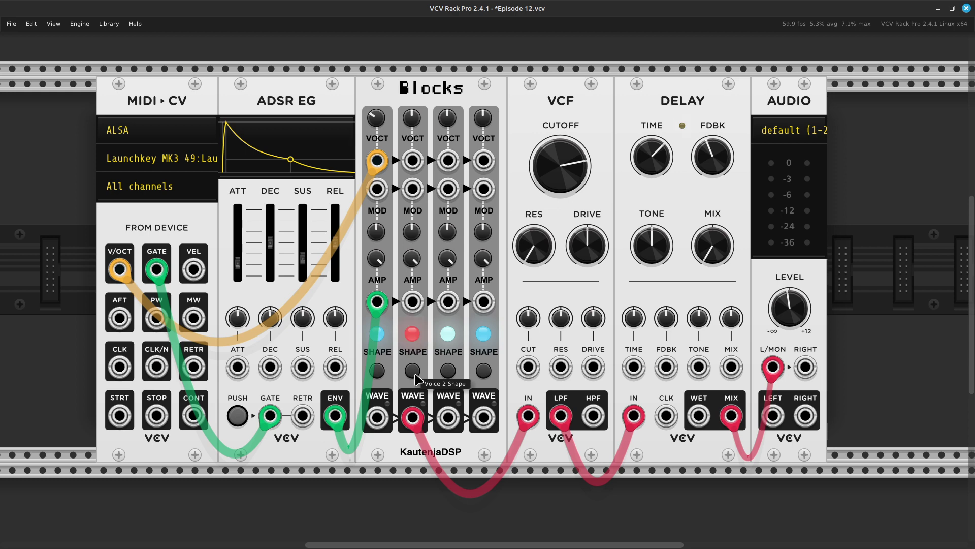
{"action": "left_click", "coordinate": [416, 375]}
{"action": "left_click", "coordinate": [415, 375]}
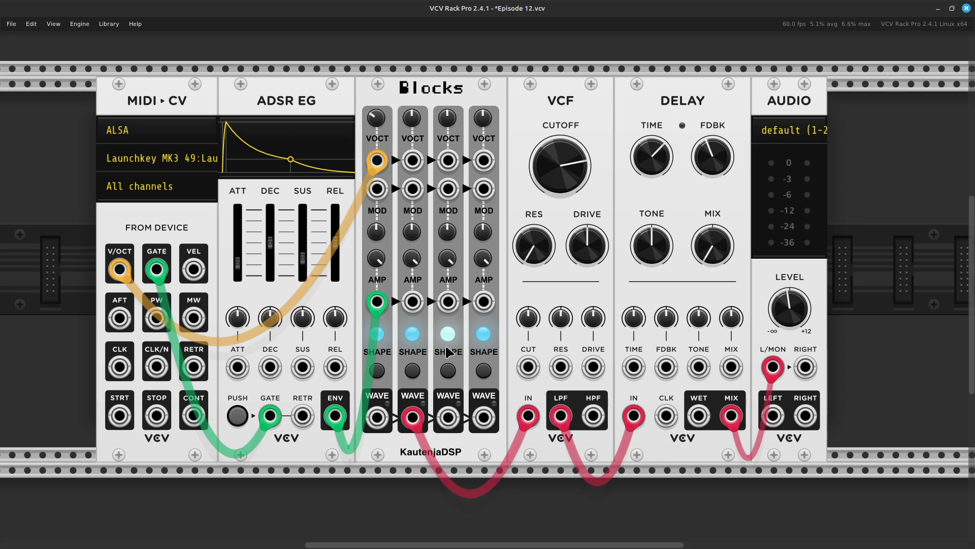
{"action": "left_click", "coordinate": [446, 373]}
{"action": "left_click", "coordinate": [446, 373]}
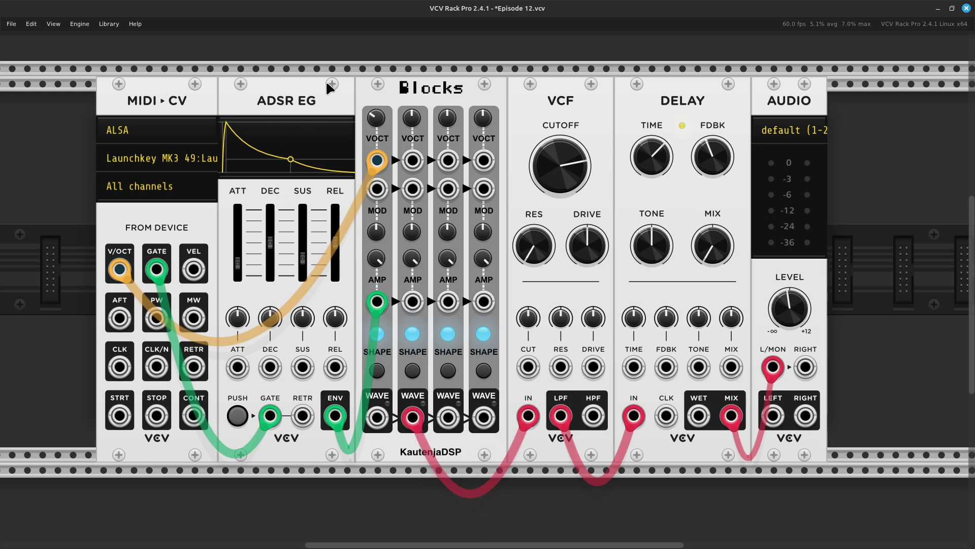
- Raise the VCF cutoff and bypass the filter by removing its LPF cable and patching Blocks voice 2 directly into Delay IN
{"action": "mouse_move", "coordinate": [383, 121]}
{"action": "double_click", "coordinate": [562, 192]}
{"action": "mouse_move", "coordinate": [562, 192]}
{"action": "left_mouse_down"}
{"action": "mouse_move", "coordinate": [562, 138]}
{"action": "mouse_move", "coordinate": [561, 189]}
{"action": "left_mouse_up"}
{"action": "left_click_drag", "start_coordinate": [561, 416], "coordinate": [602, 508]}
{"action": "left_click_drag", "start_coordinate": [529, 416], "coordinate": [634, 417]}
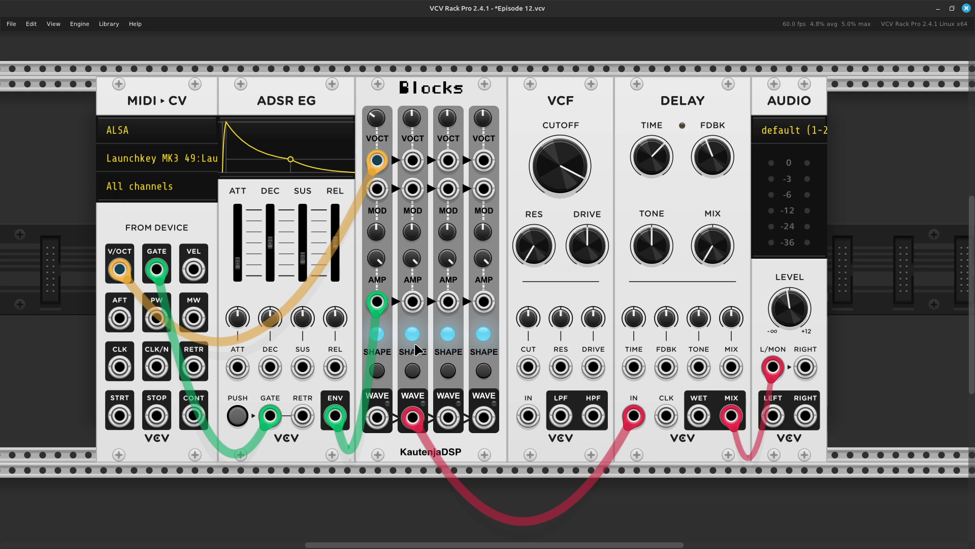
- Switch the Blocks voice 2 shape to the green-lit waveform and route voice 2 through VCF IN and LPF into Delay IN
{"action": "left_click", "coordinate": [410, 372]}
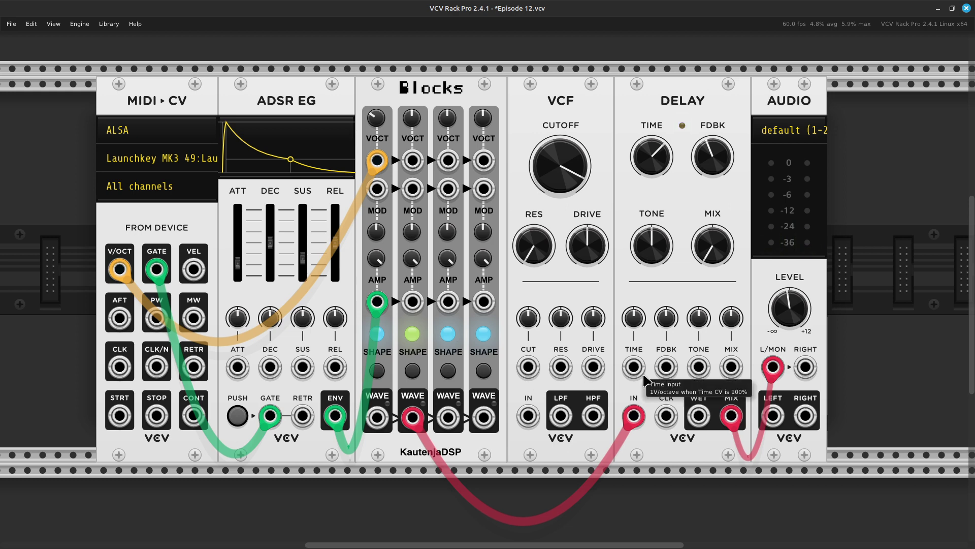
{"action": "left_click_drag", "start_coordinate": [635, 421], "coordinate": [531, 428]}
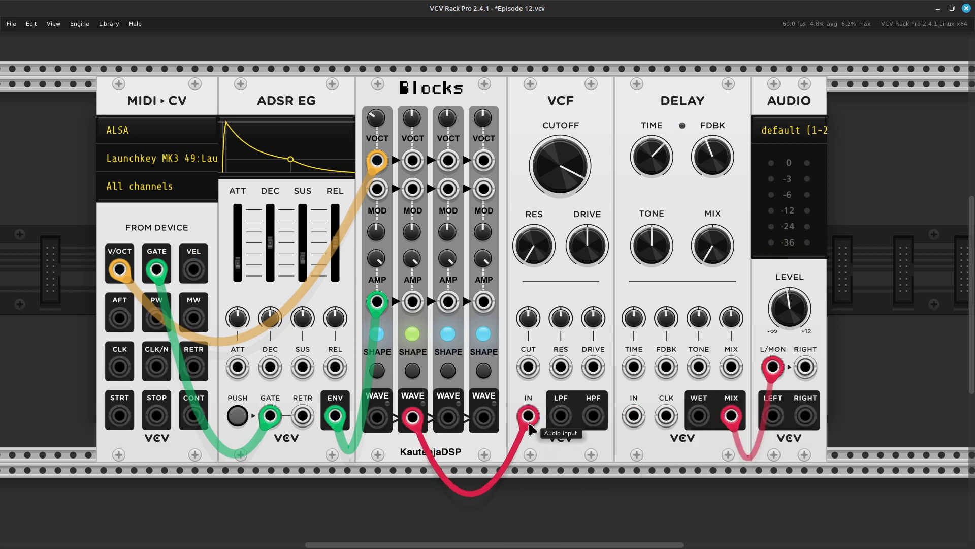
{"action": "right_click", "coordinate": [561, 420]}
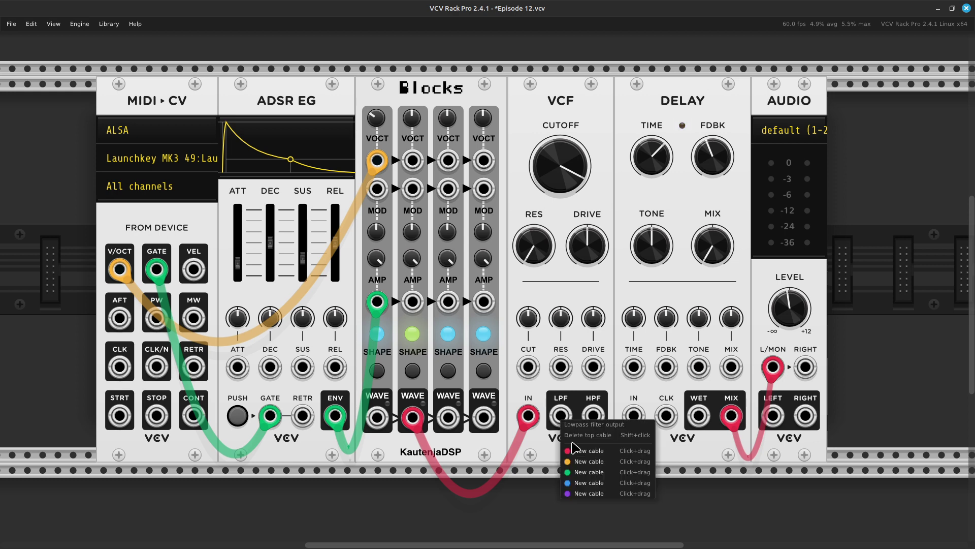
{"action": "left_click_drag", "start_coordinate": [584, 453], "coordinate": [639, 421]}
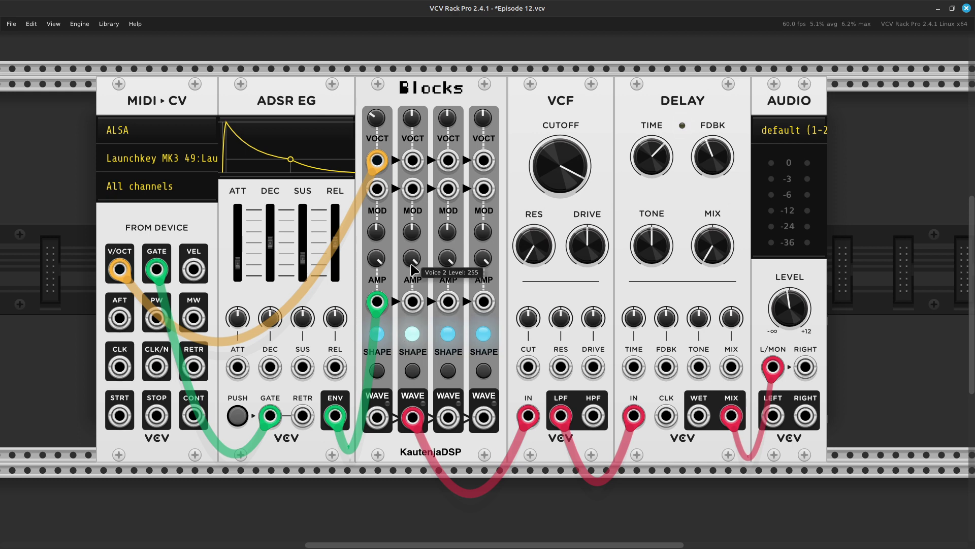
- Lower the Blocks voice 2 level to about 167 and raise it back to 255
{"action": "left_click_drag", "start_coordinate": [414, 266], "coordinate": [414, 284]}
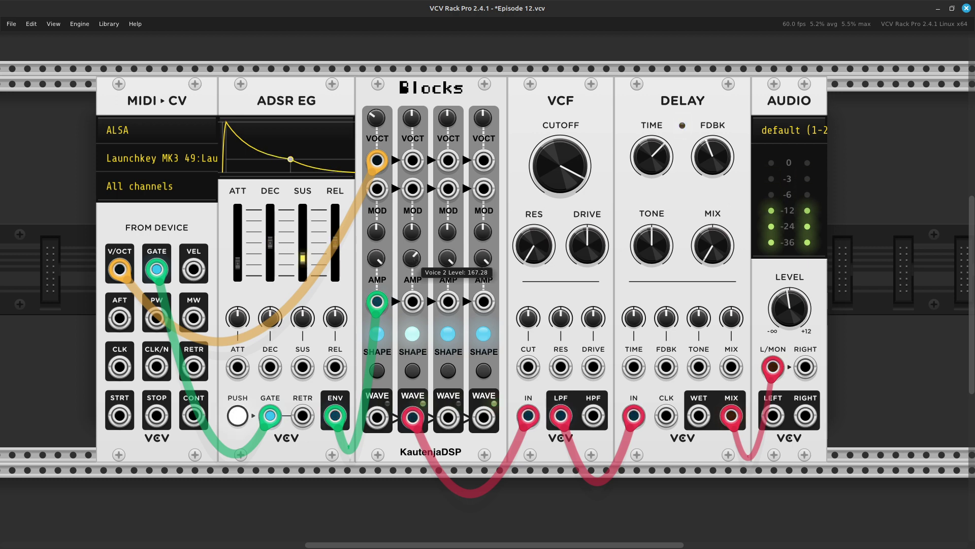
{"action": "left_click_drag", "start_coordinate": [414, 285], "coordinate": [414, 278]}
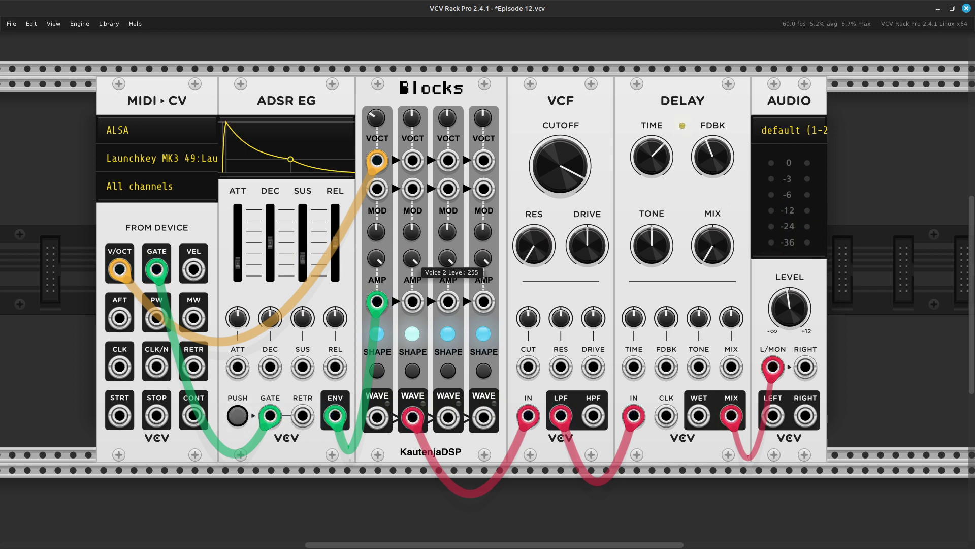
{"action": "left_click_drag", "start_coordinate": [414, 278], "coordinate": [414, 278]}
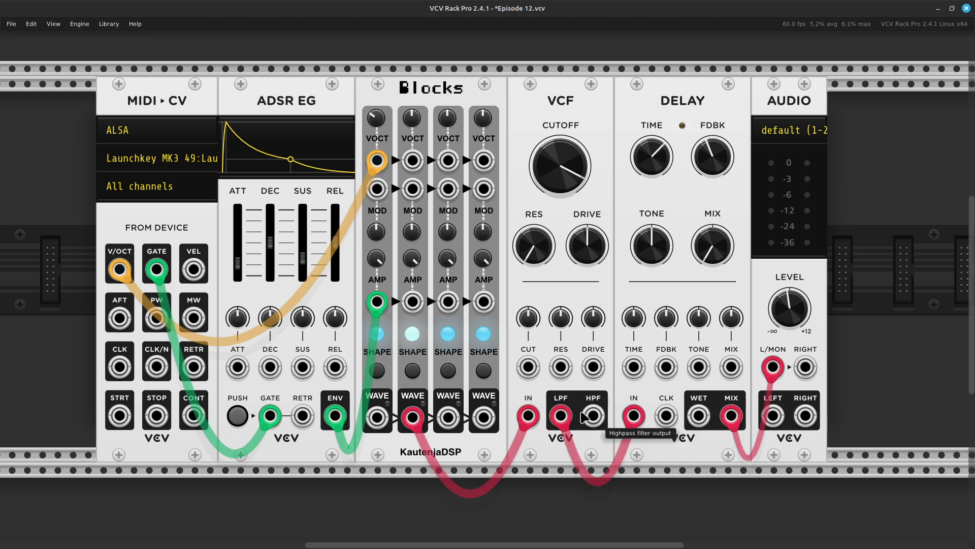
- Remove the LPF cable, patch Blocks voice 2 straight into Delay IN, and initialize the voice 1 frequency
{"action": "left_click_drag", "start_coordinate": [561, 415], "coordinate": [584, 507]}
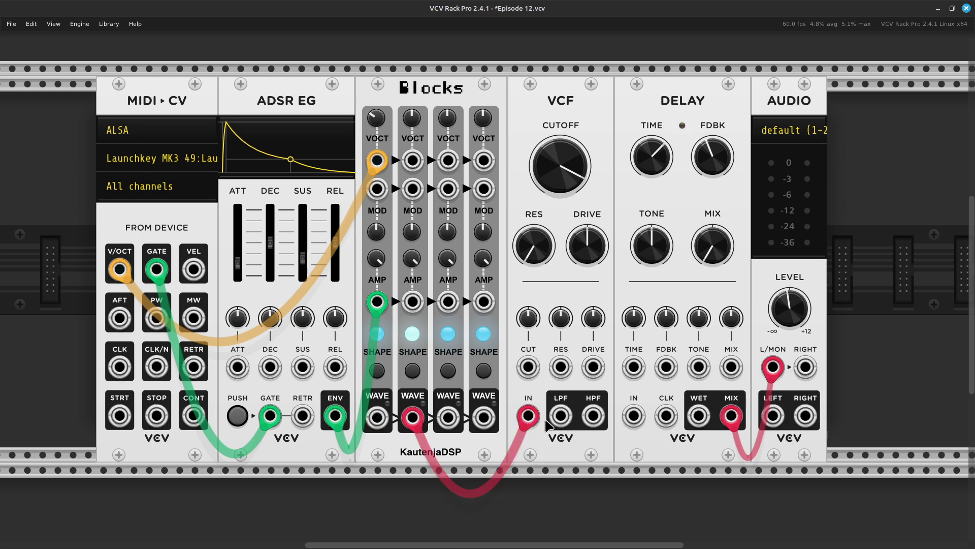
{"action": "left_click_drag", "start_coordinate": [534, 425], "coordinate": [636, 425]}
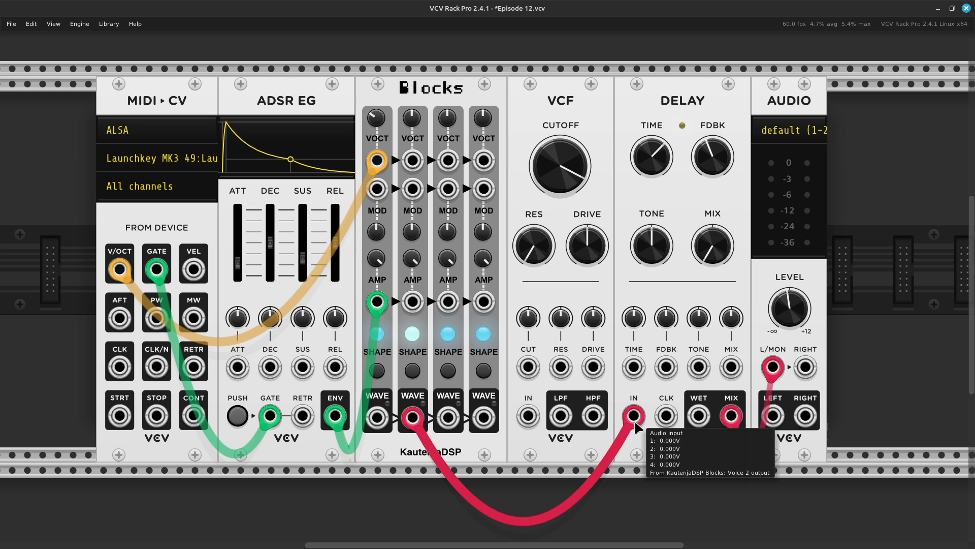
{"action": "right_click", "coordinate": [375, 121]}
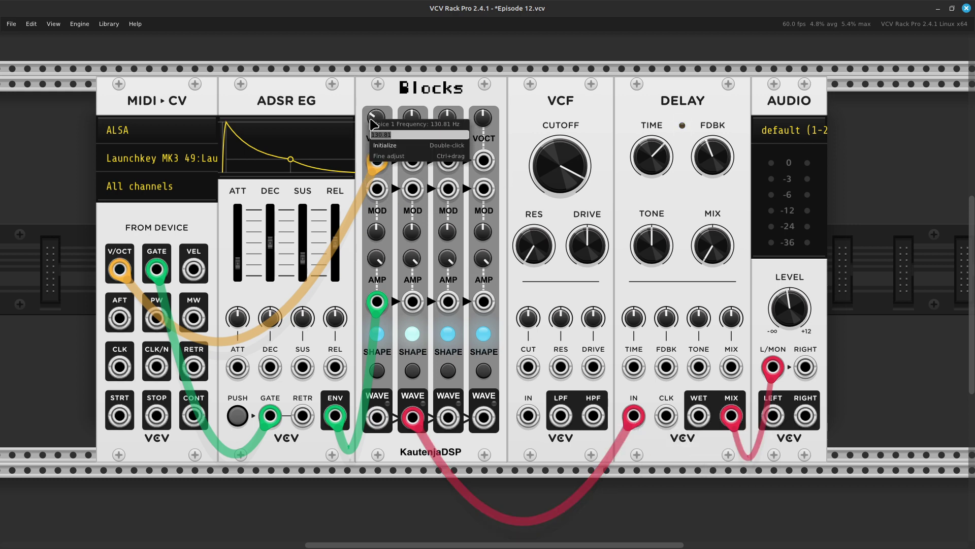
{"action": "left_click", "coordinate": [395, 144]}
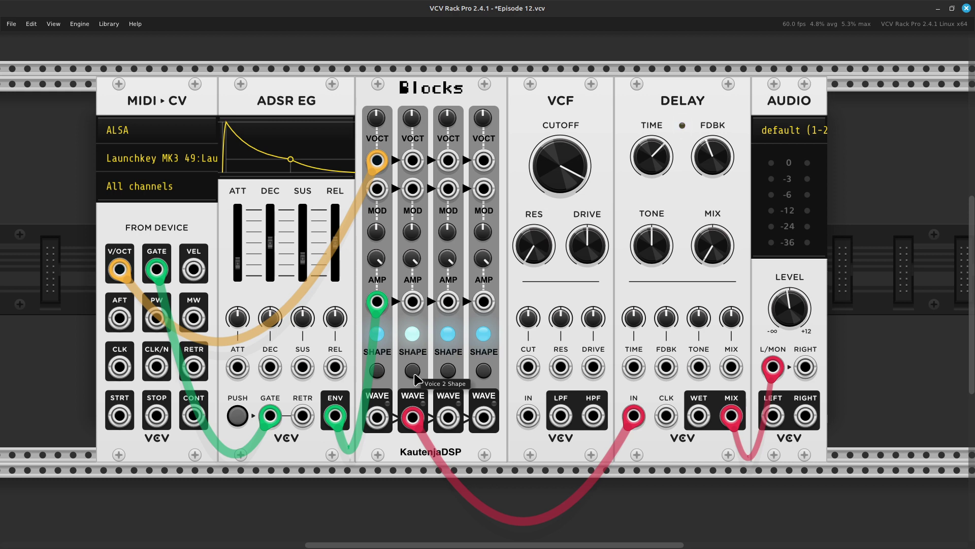
- Switch the Blocks voice 2 shape to the red-lit waveform and lower its level to about 16.66
{"action": "left_click_drag", "start_coordinate": [414, 373], "coordinate": [423, 360]}
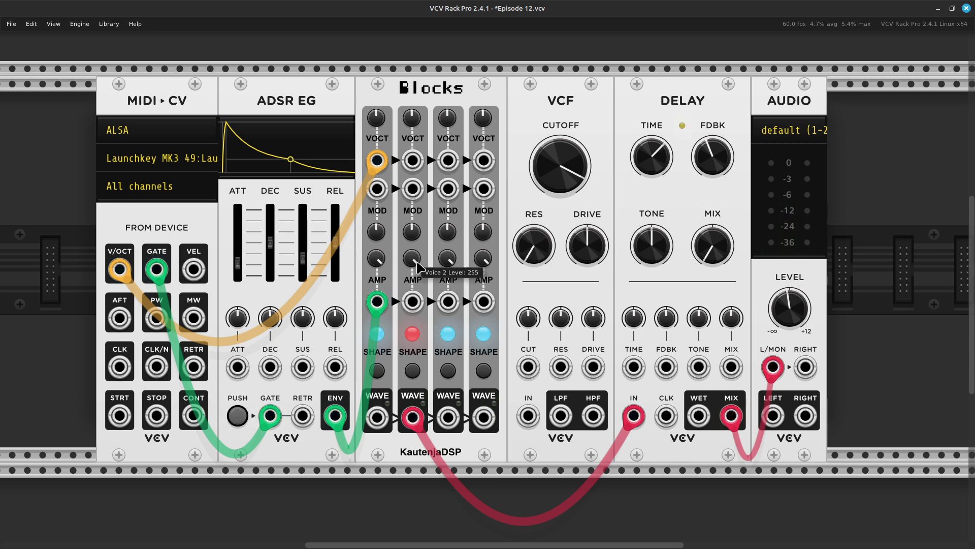
{"action": "left_click_drag", "start_coordinate": [418, 261], "coordinate": [419, 282]}
{"action": "left_click_drag", "start_coordinate": [418, 318], "coordinate": [418, 368]}
{"action": "left_click_drag", "start_coordinate": [412, 258], "coordinate": [412, 272]}
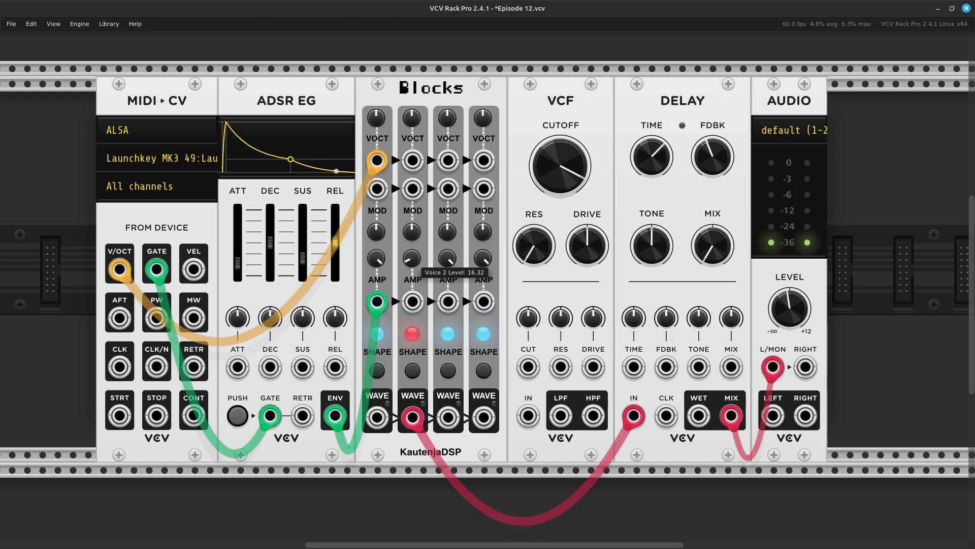
{"action": "right_click", "coordinate": [410, 263]}
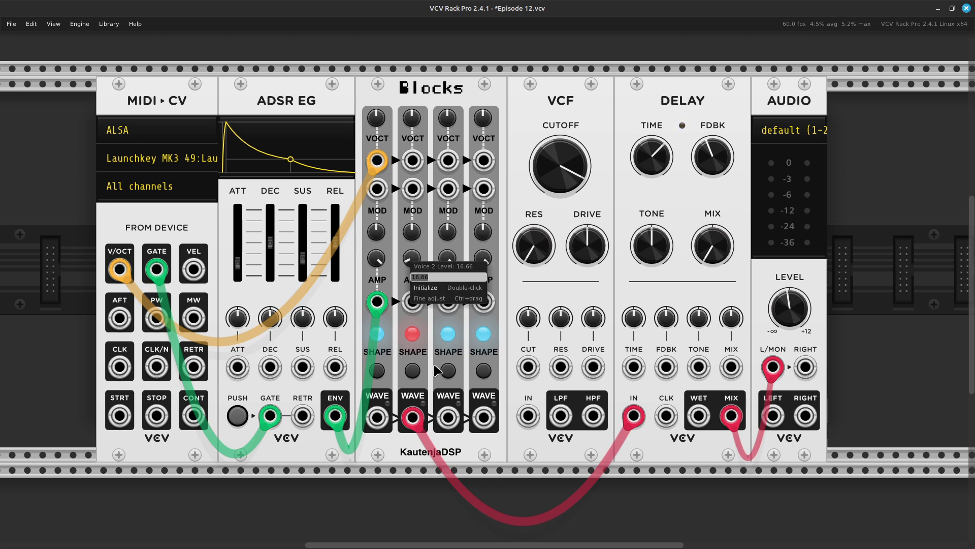
- Switch the Blocks voice 2 shape to the yellow-lit waveform and initialize its level
{"action": "left_click", "coordinate": [416, 374]}
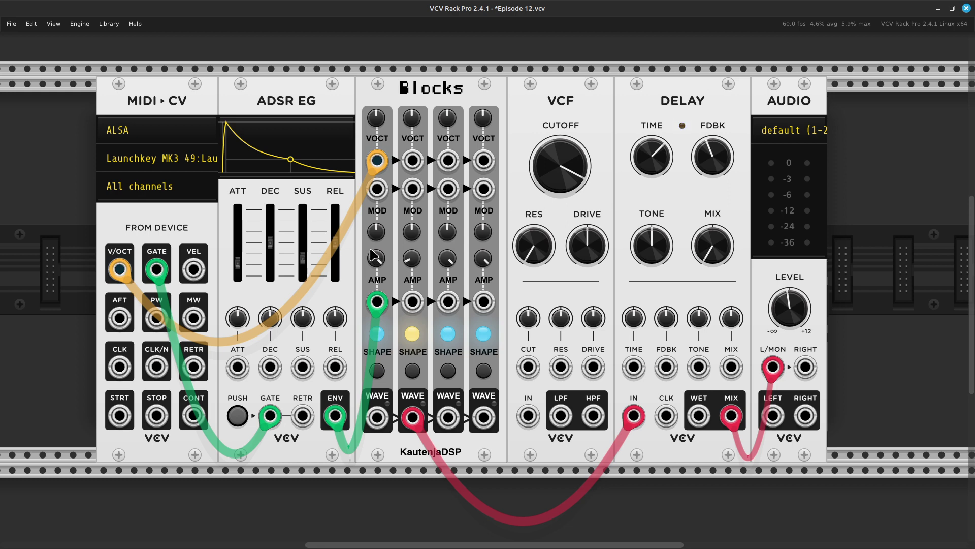
{"action": "right_click", "coordinate": [408, 265]}
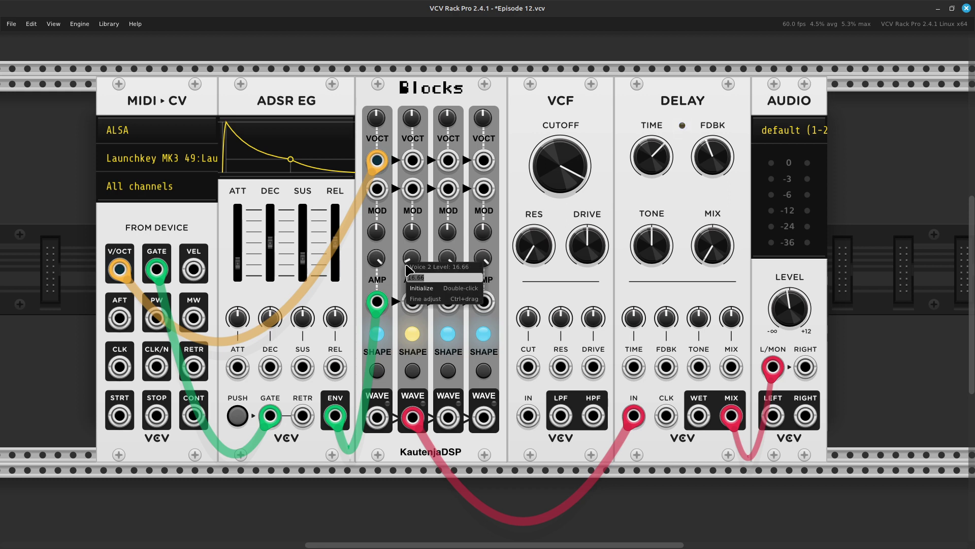
{"action": "left_click", "coordinate": [435, 289]}
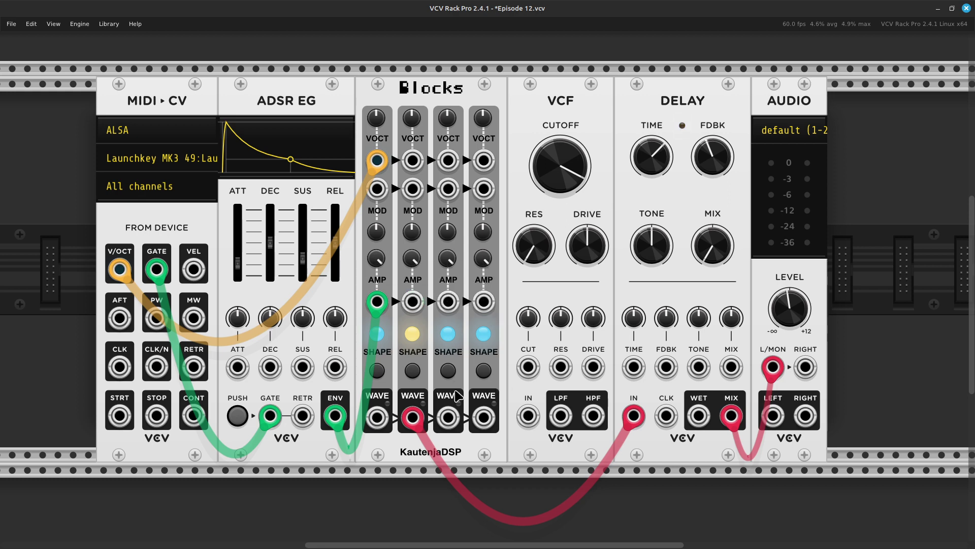
- Move the output cable from the Blocks voice 2 WAVE jack to voice 3 and switch voice 2 to the blue-lit shape
{"action": "left_click", "coordinate": [444, 417]}
{"action": "left_click_drag", "start_coordinate": [415, 417], "coordinate": [447, 420]}
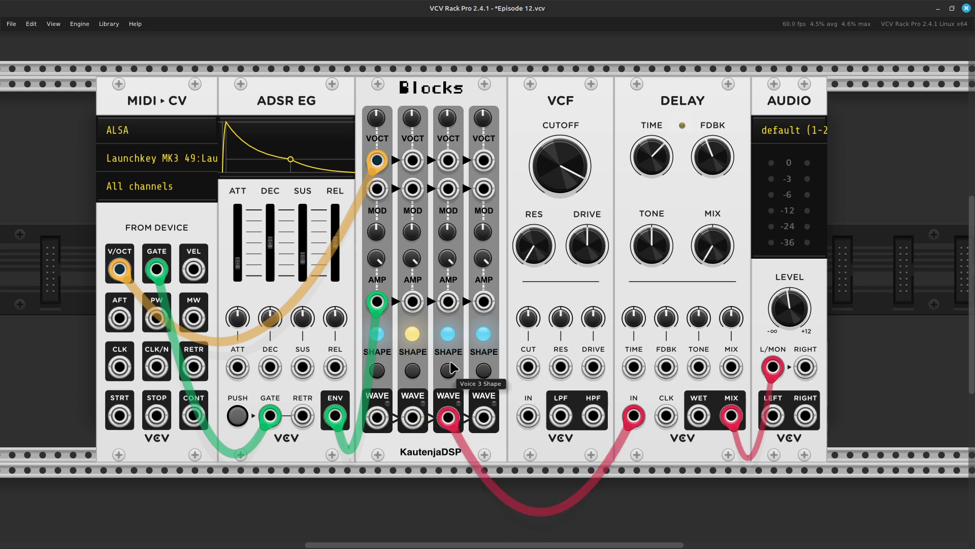
{"action": "left_click", "coordinate": [412, 374]}
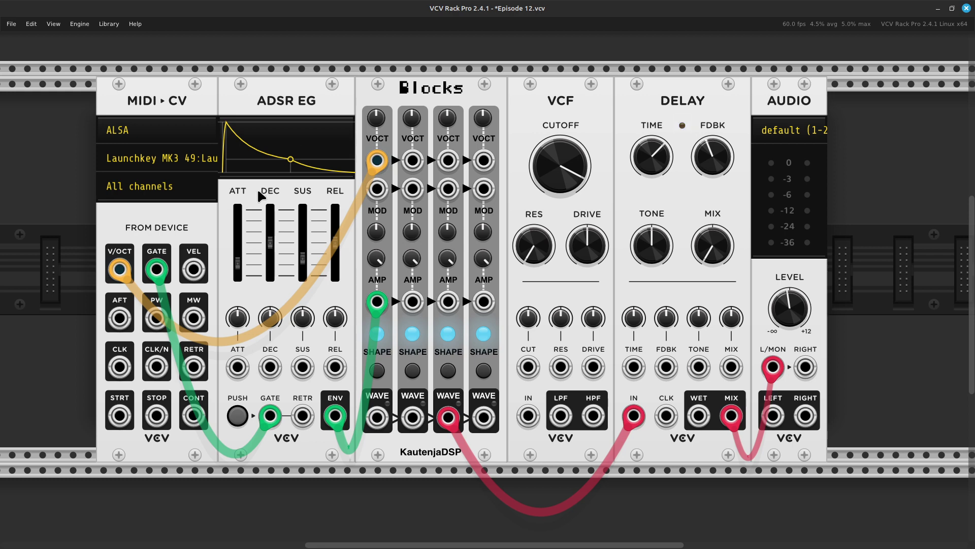
- Halve the Blocks voice 1 frequency by entering 261.63 /2
{"action": "right_click", "coordinate": [375, 121]}
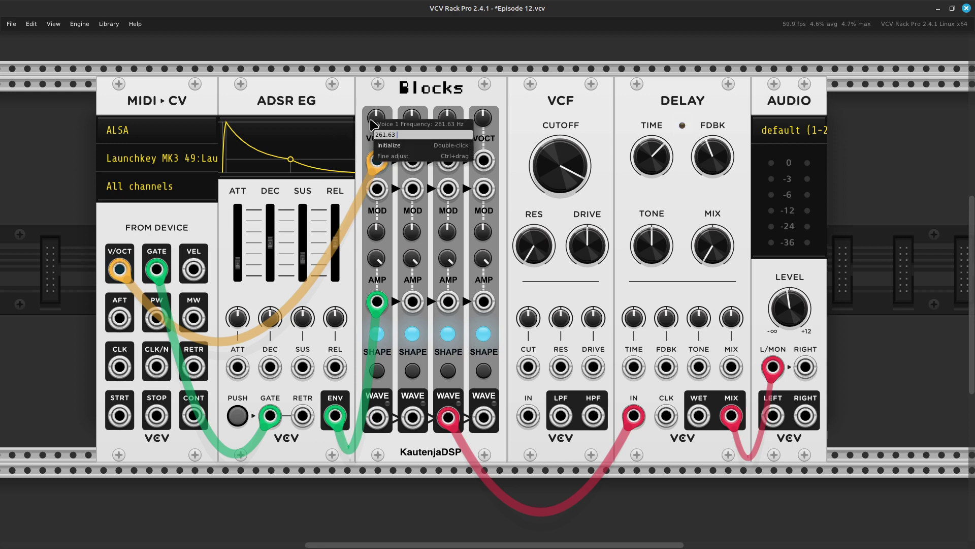
{"action": "type", "text": "/2"}
{"action": "key", "text": "Return"}
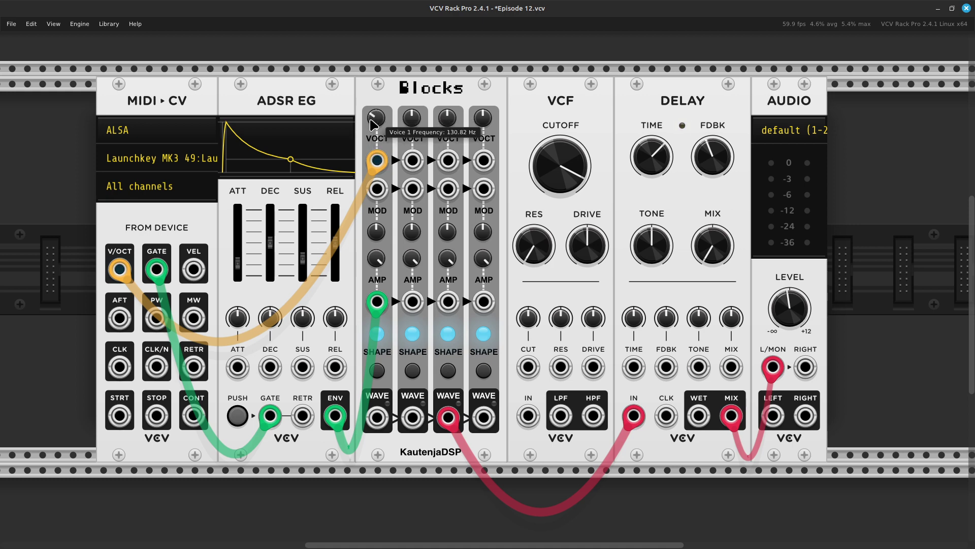
- Raise the Blocks voice 3 frequency by multiplying its 261.63 Hz value
{"action": "right_click", "coordinate": [447, 119]}
{"action": "key", "text": "End"}
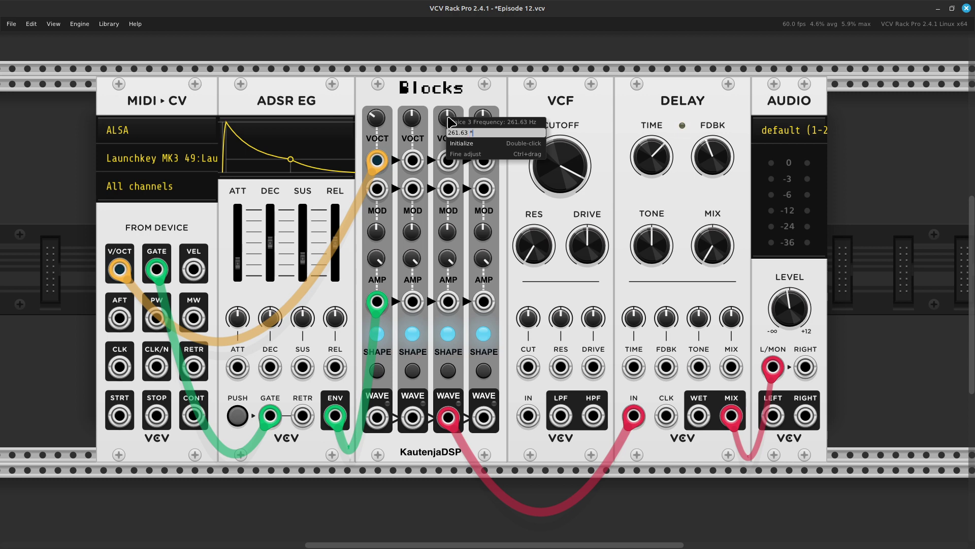
{"action": "key", "text": "Return"}
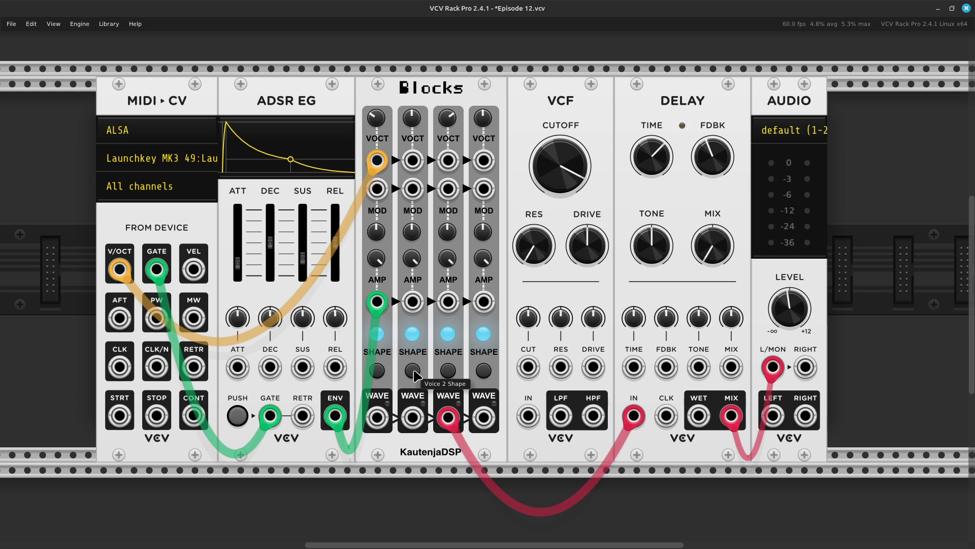
- Switch Blocks voice 2 to the green-lit shape and voice 3 to the pale white-lit shape, and sweep the voice 3 frequency
{"action": "left_click_drag", "start_coordinate": [415, 375], "coordinate": [413, 368]}
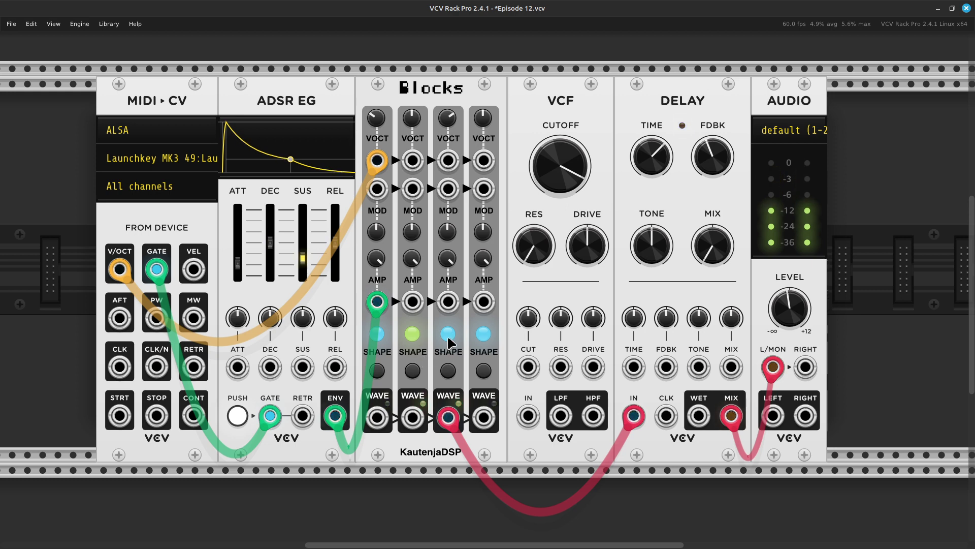
{"action": "left_click_drag", "start_coordinate": [447, 371], "coordinate": [446, 373]}
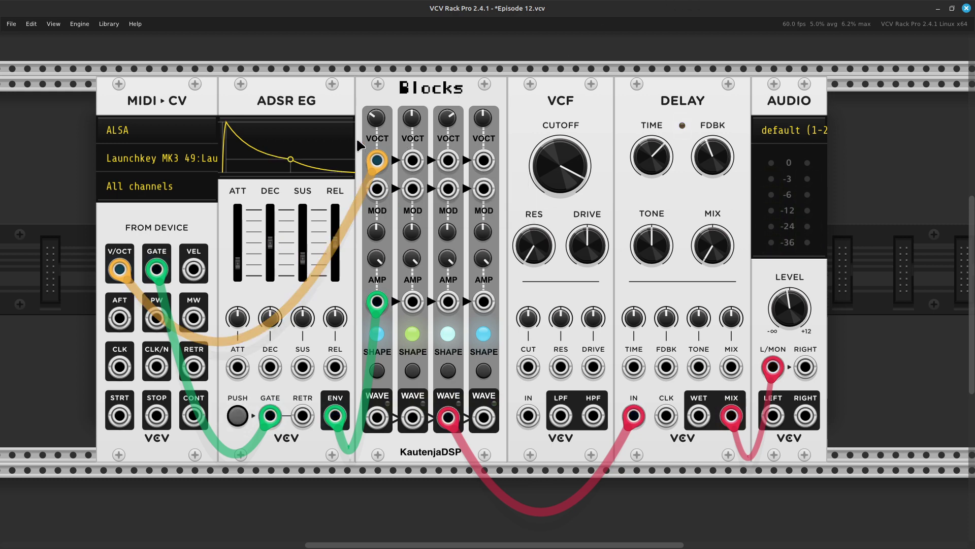
{"action": "mouse_move", "coordinate": [447, 121]}
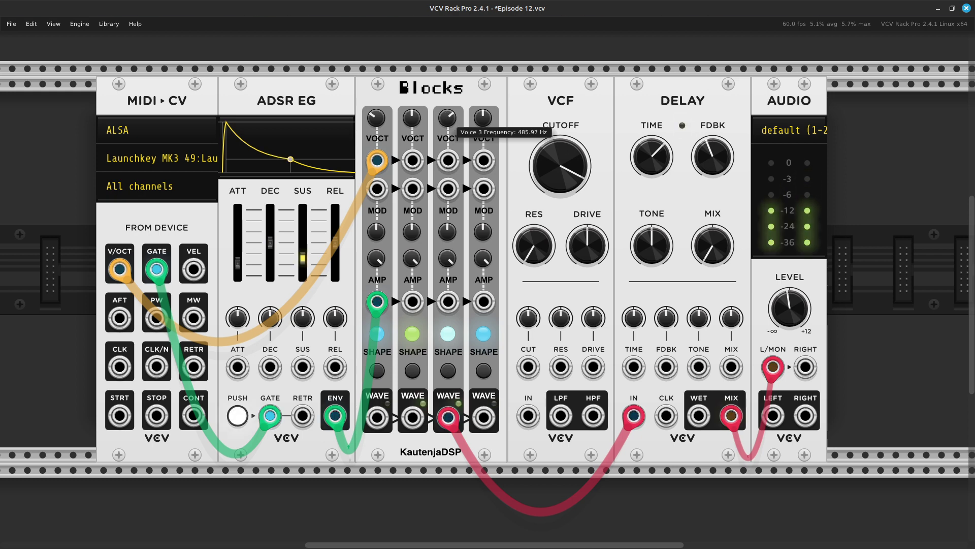
{"action": "left_click_drag", "start_coordinate": [447, 121], "coordinate": [447, 119]}
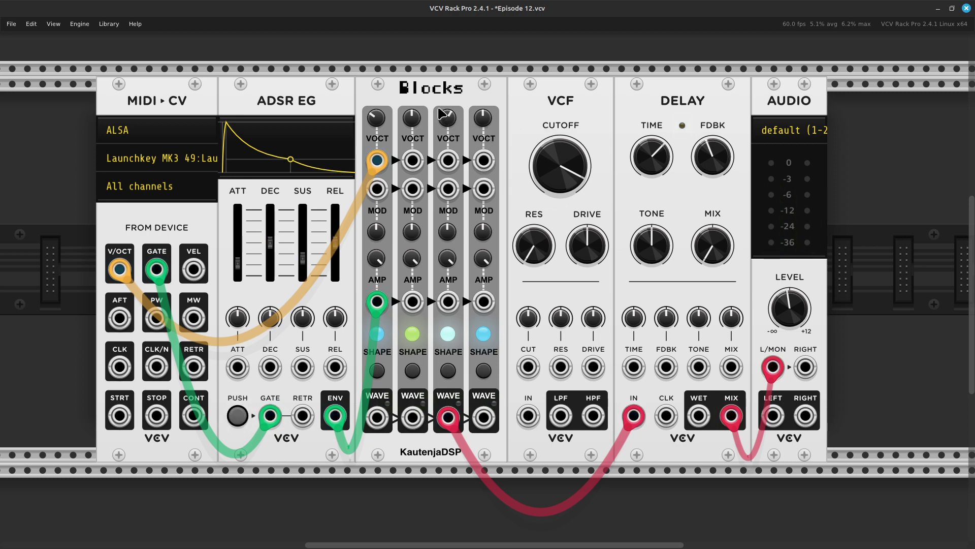
- Reset the Blocks voice 1 and voice 3 frequencies to their defaults and move the output cable from voice 3's WAVE jack to voice 2's
{"action": "right_click", "coordinate": [377, 119]}
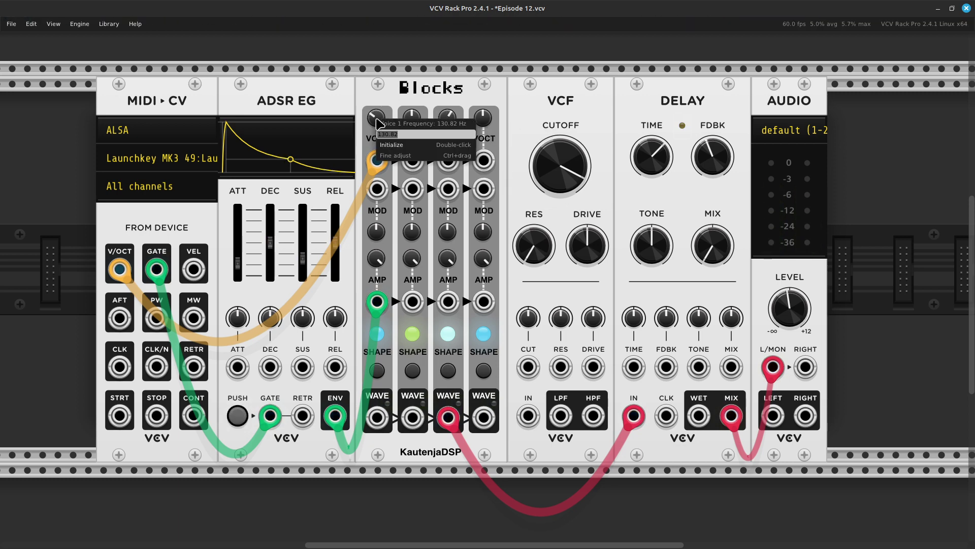
{"action": "left_click", "coordinate": [400, 146]}
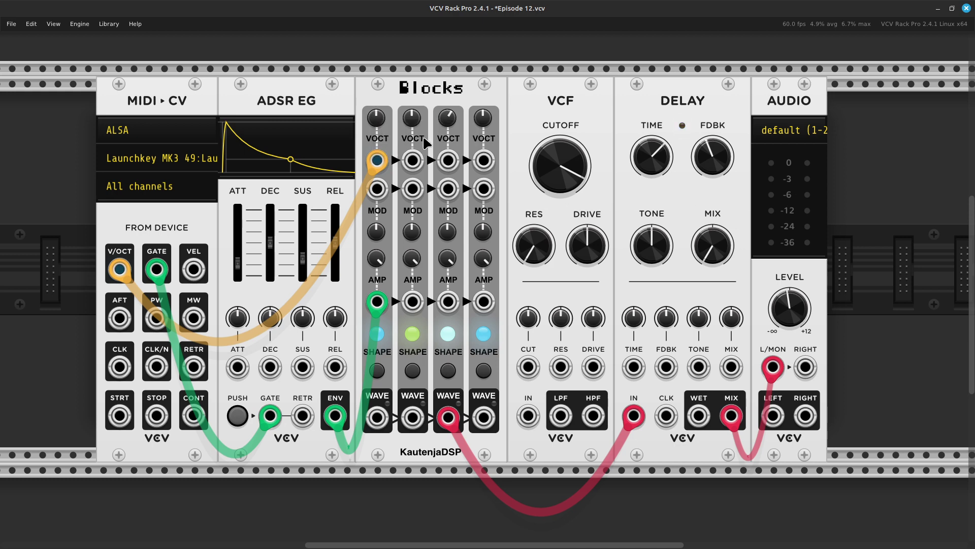
{"action": "right_click", "coordinate": [447, 118]}
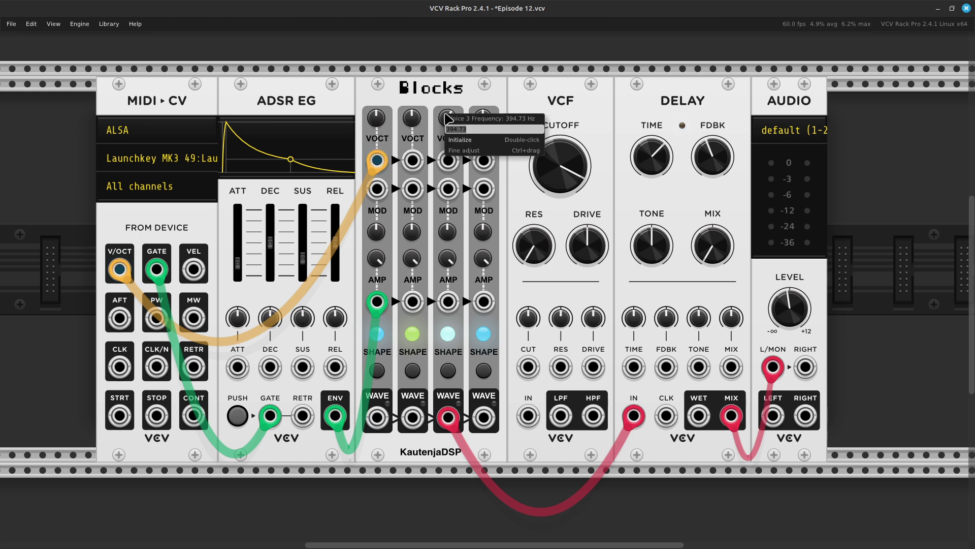
{"action": "left_click", "coordinate": [468, 144]}
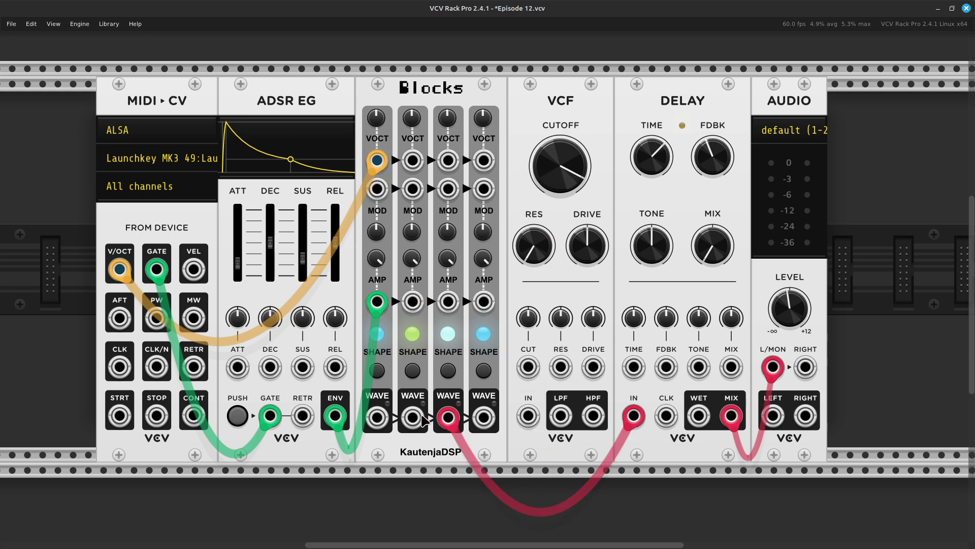
{"action": "left_click_drag", "start_coordinate": [448, 417], "coordinate": [413, 418]}
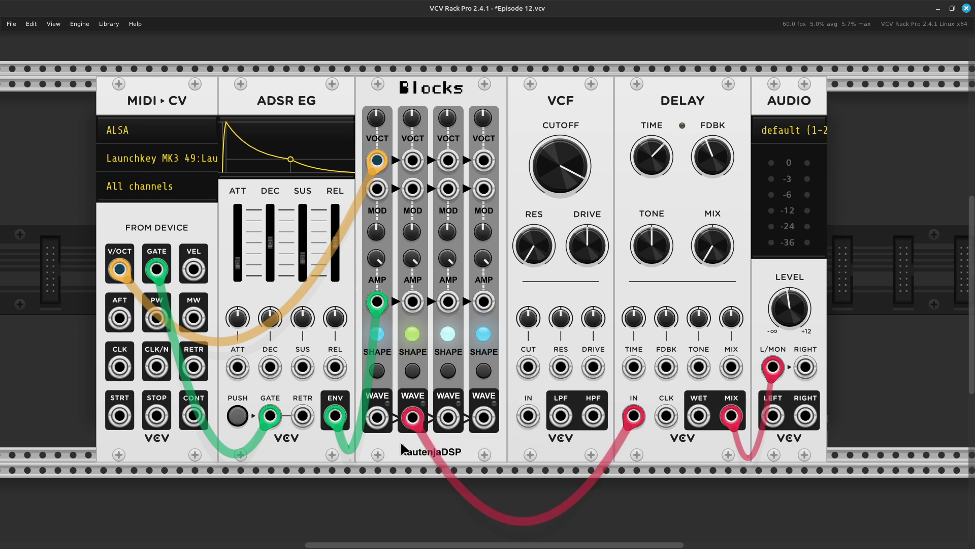
- Patch the Blocks voice 3 output to the voice 1 FM input with an orange cable and turn the voice 1 FM amount fully up
{"action": "right_click", "coordinate": [449, 421]}
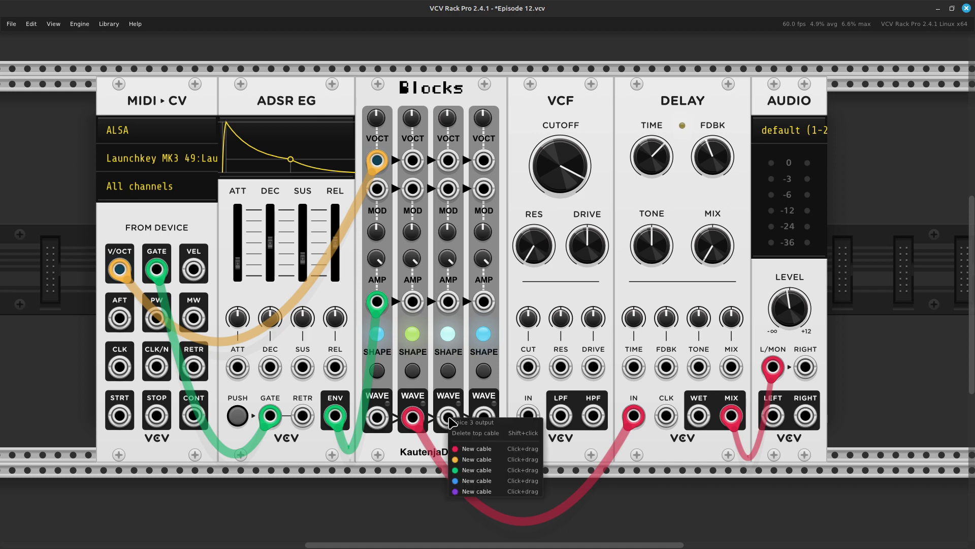
{"action": "left_click", "coordinate": [455, 463]}
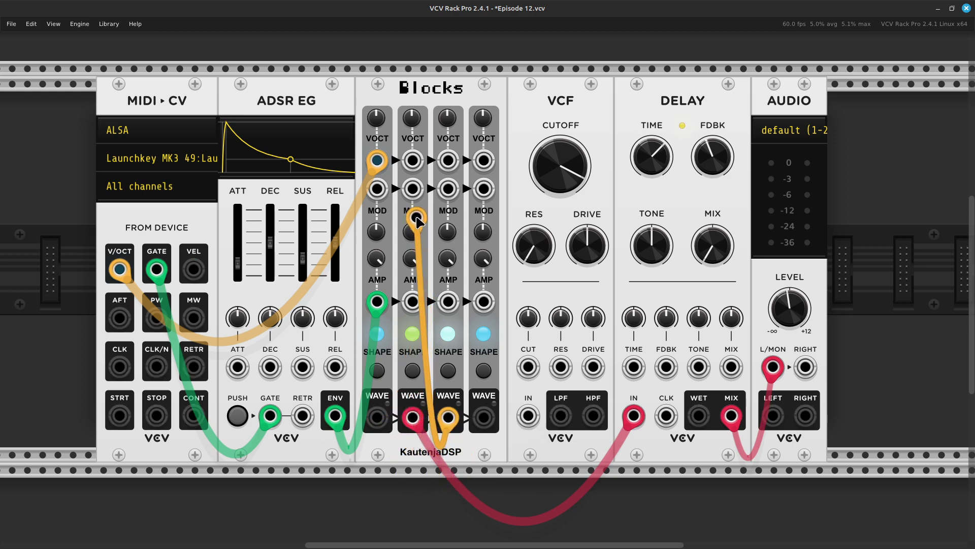
{"action": "left_click", "coordinate": [378, 190]}
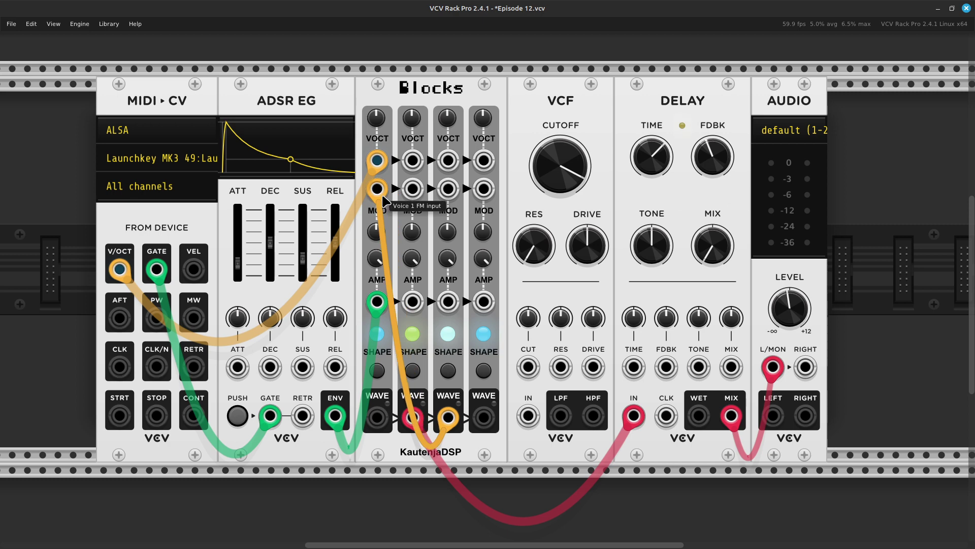
{"action": "right_click", "coordinate": [383, 200]}
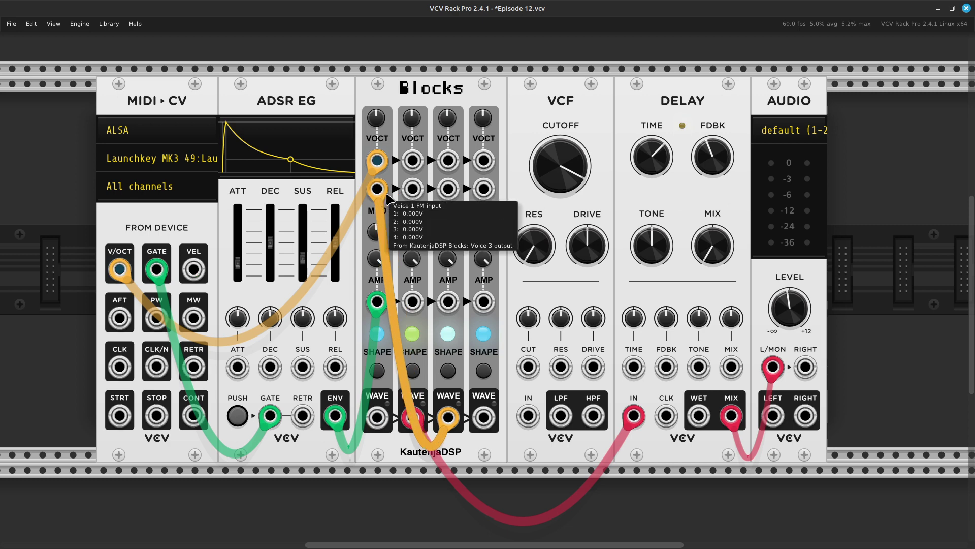
{"action": "key", "text": "Escape"}
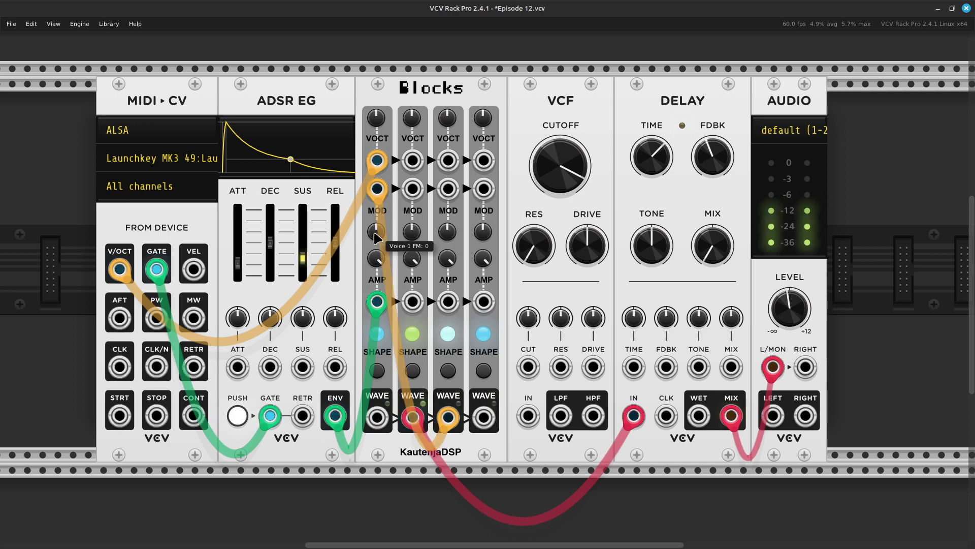
{"action": "left_click_drag", "start_coordinate": [377, 231], "coordinate": [377, 214]}
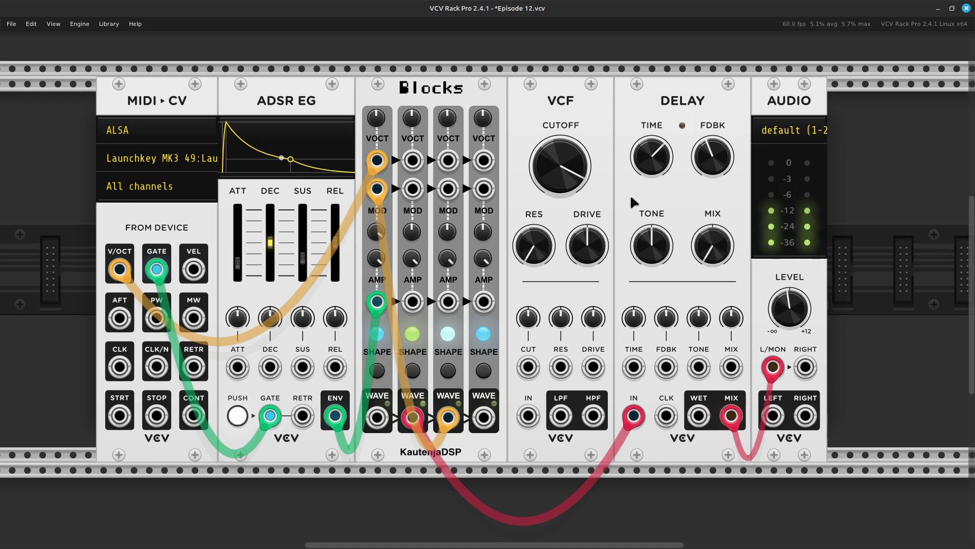
{"action": "right_click", "coordinate": [482, 423]}
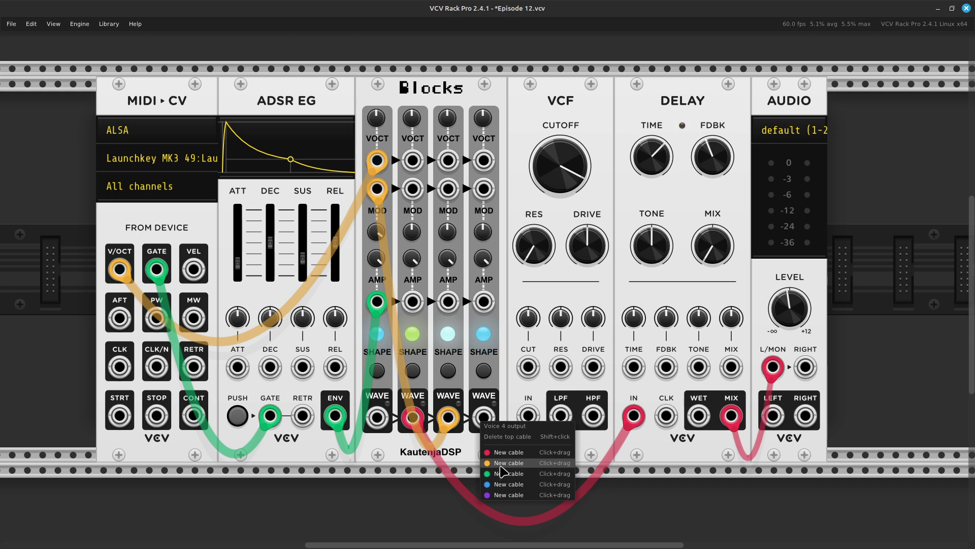
{"action": "left_click", "coordinate": [442, 492]}
{"action": "right_click", "coordinate": [478, 422]}
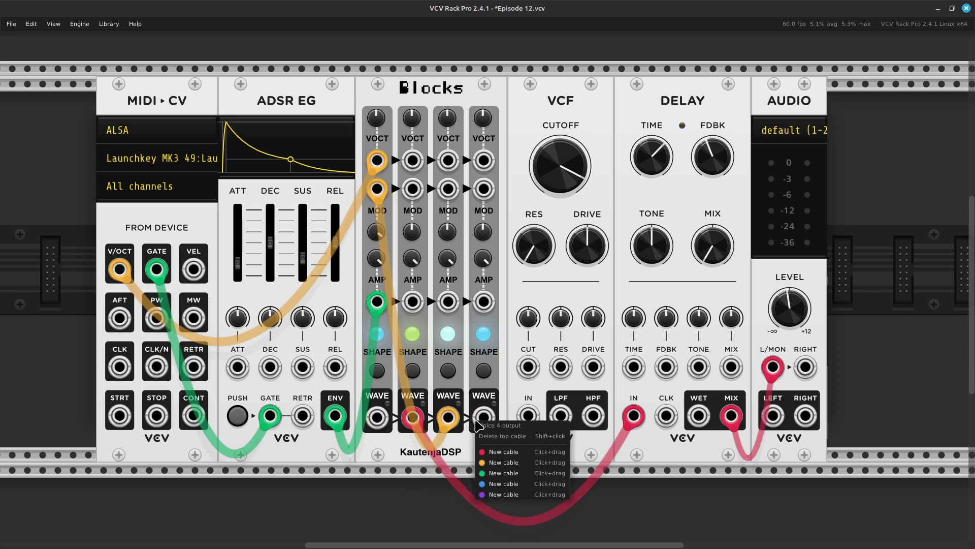
{"action": "left_click", "coordinate": [494, 473]}
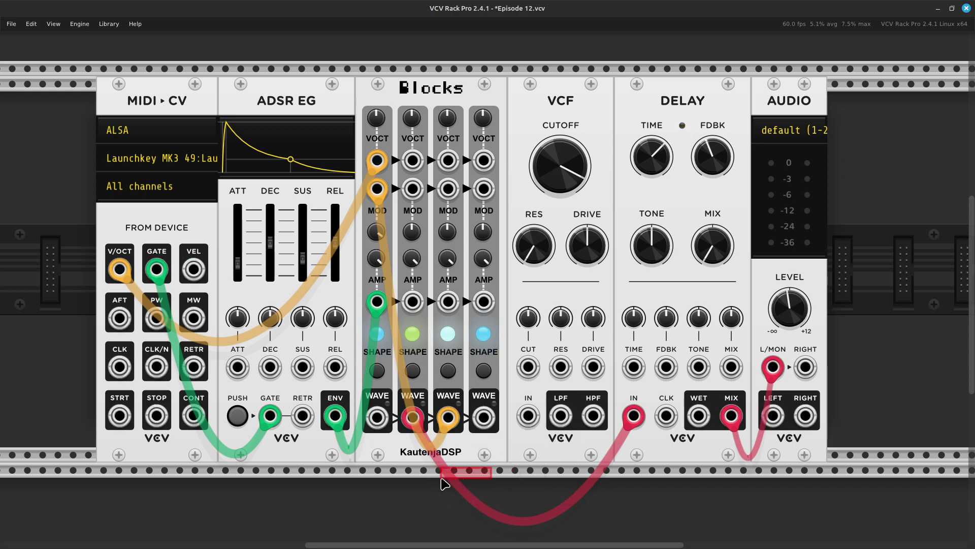
- Patch the Blocks voice 4 output to the voice 2 FM input with an orange cable and turn the voice 2 FM amount fully down
{"action": "right_click", "coordinate": [483, 425]}
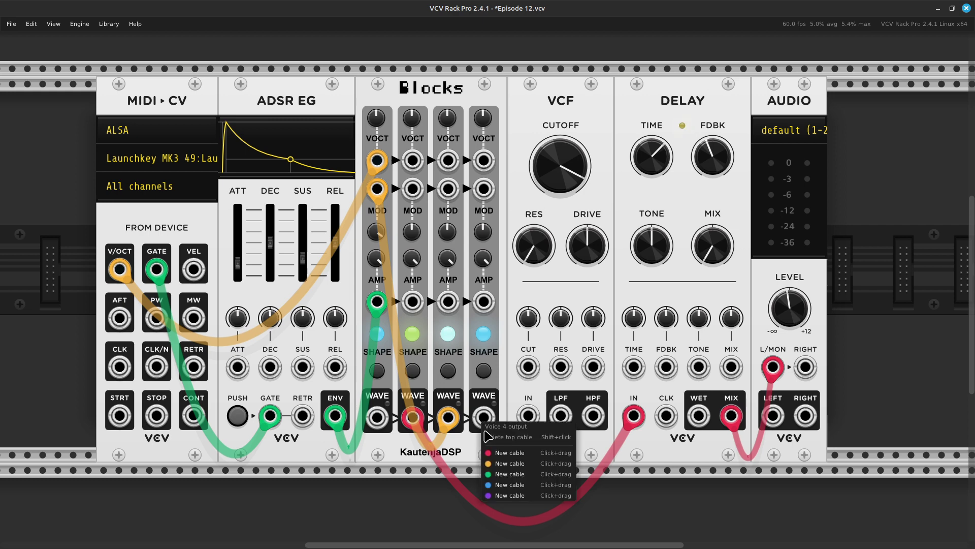
{"action": "left_click", "coordinate": [494, 473]}
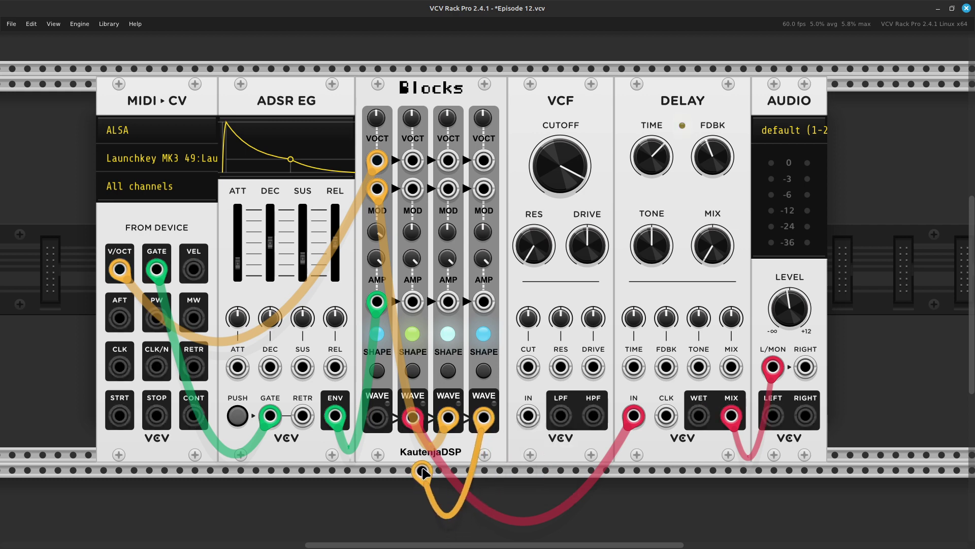
{"action": "left_click", "coordinate": [411, 192]}
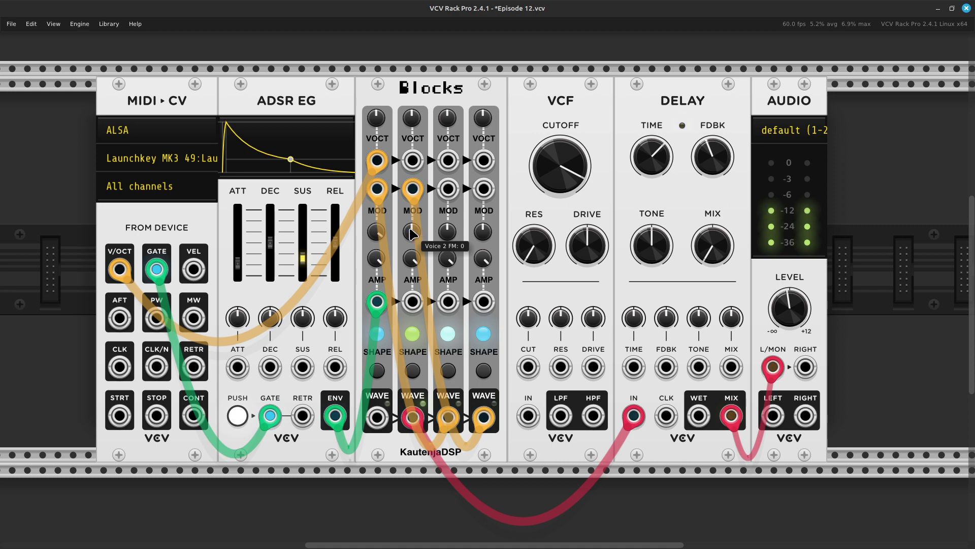
{"action": "left_click_drag", "start_coordinate": [412, 233], "coordinate": [411, 243]}
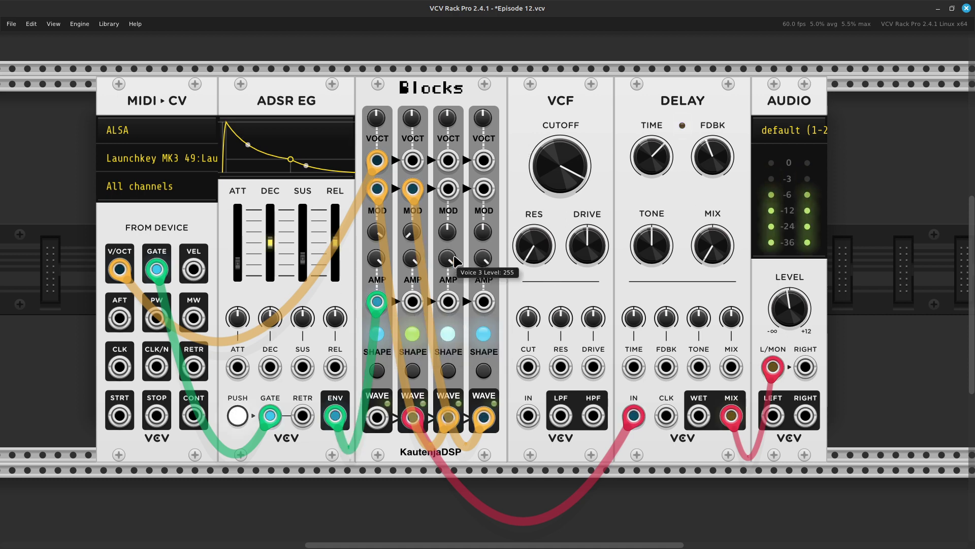
- Cycle Blocks voice 2 through the white-lit shape to the blue-lit one and switch voice 3 to the red-lit shape
{"action": "left_click", "coordinate": [411, 371]}
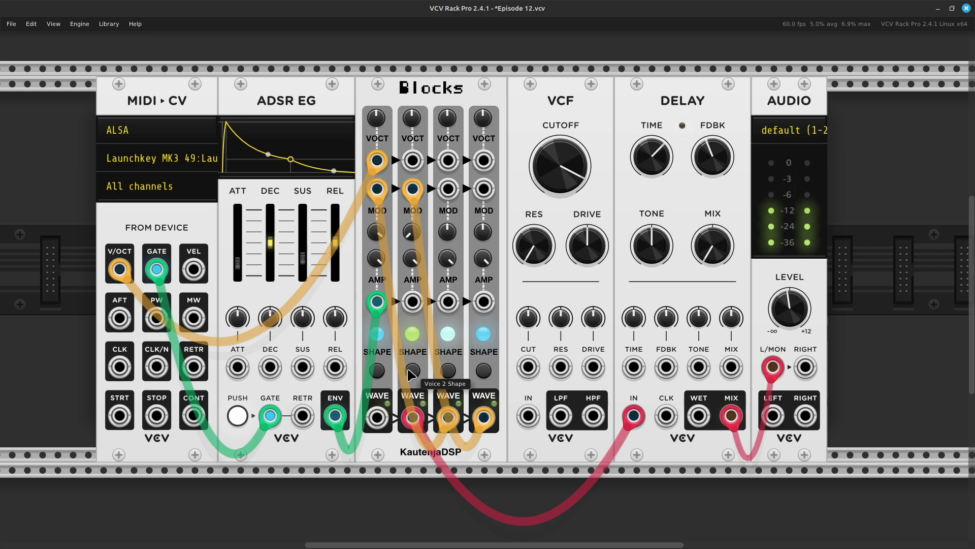
{"action": "left_click", "coordinate": [411, 372]}
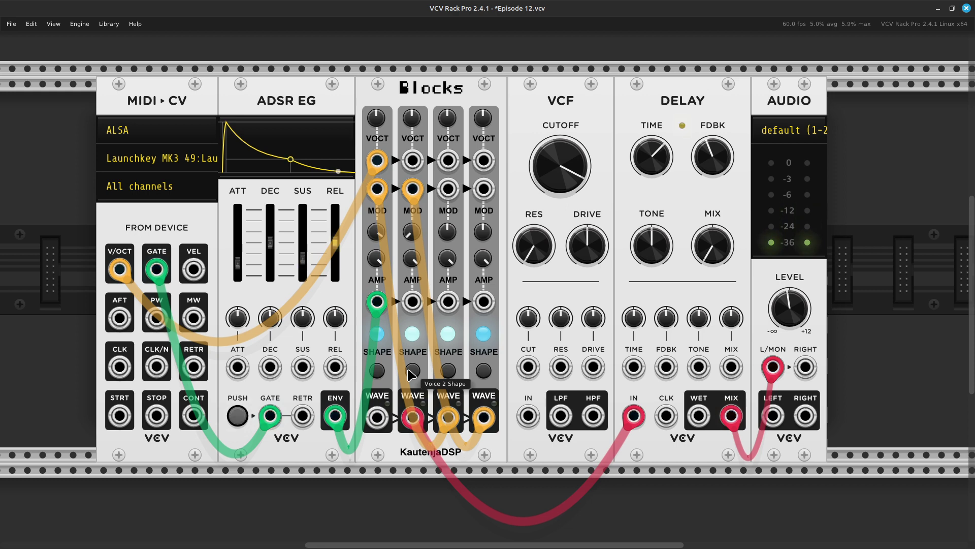
{"action": "left_click", "coordinate": [412, 371]}
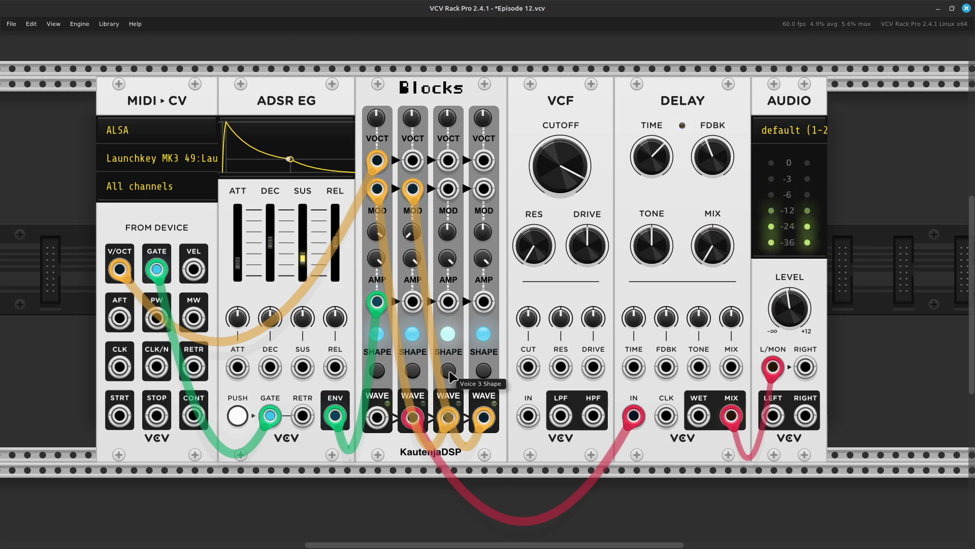
{"action": "left_click", "coordinate": [449, 373]}
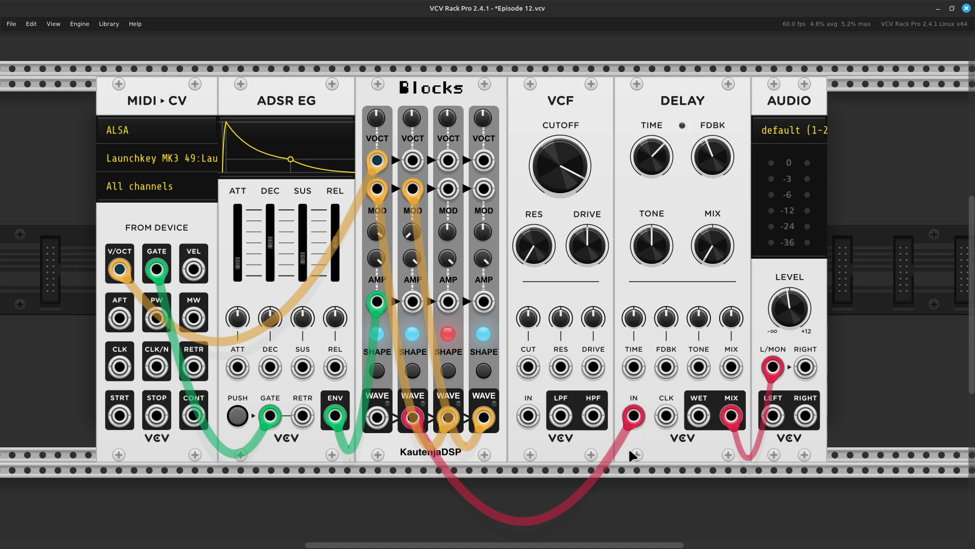
- Reroute the Blocks voice 2 output cable into the VCF IN and patch the VCF's LPF output to the Delay IN with a red cable
{"action": "left_click", "coordinate": [634, 416]}
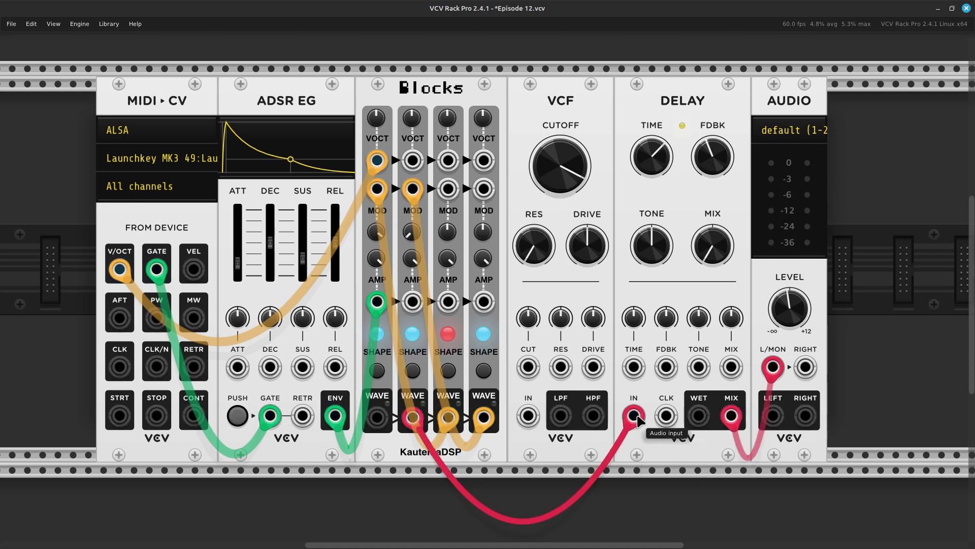
{"action": "left_click_drag", "start_coordinate": [635, 420], "coordinate": [532, 417]}
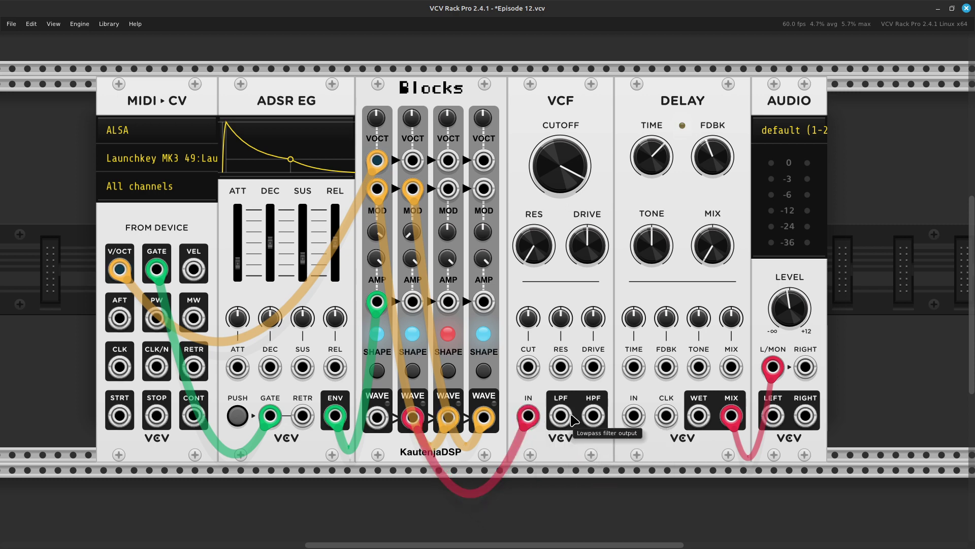
{"action": "right_click", "coordinate": [567, 416]}
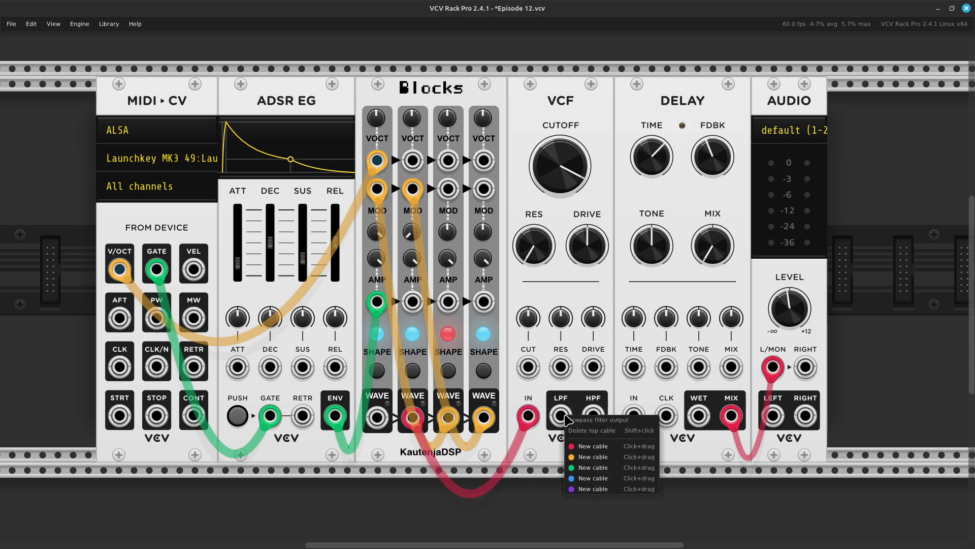
{"action": "left_click", "coordinate": [595, 447]}
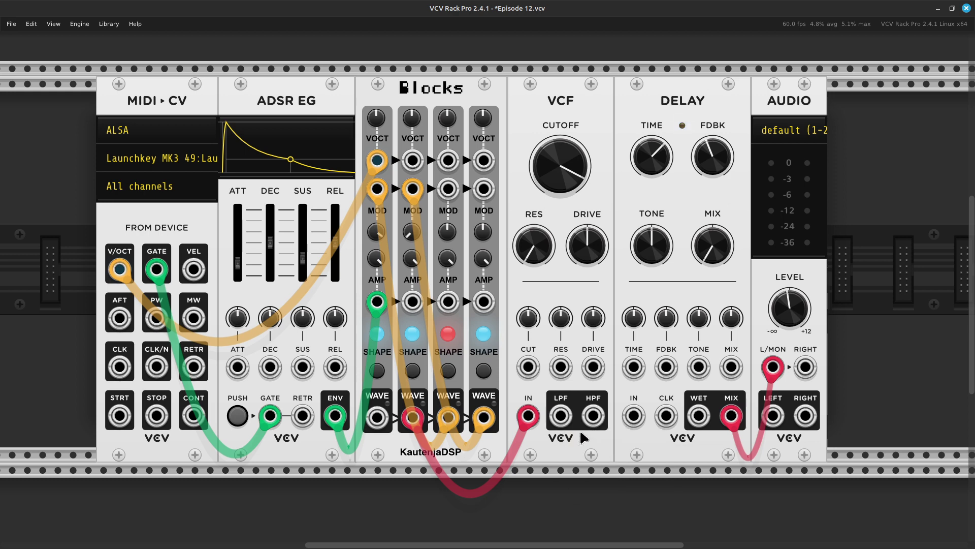
{"action": "right_click", "coordinate": [560, 422]}
{"action": "left_click_drag", "start_coordinate": [567, 450], "coordinate": [635, 431]}
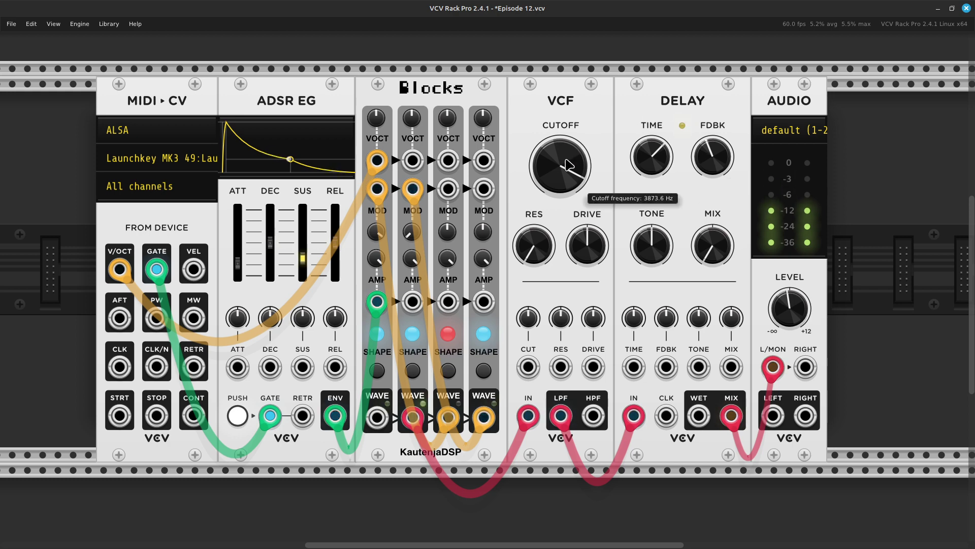
- Lower the VCF cutoff frequency below about 1134 Hz and raise the resonance slightly
{"action": "left_click_drag", "start_coordinate": [580, 186], "coordinate": [580, 201]}
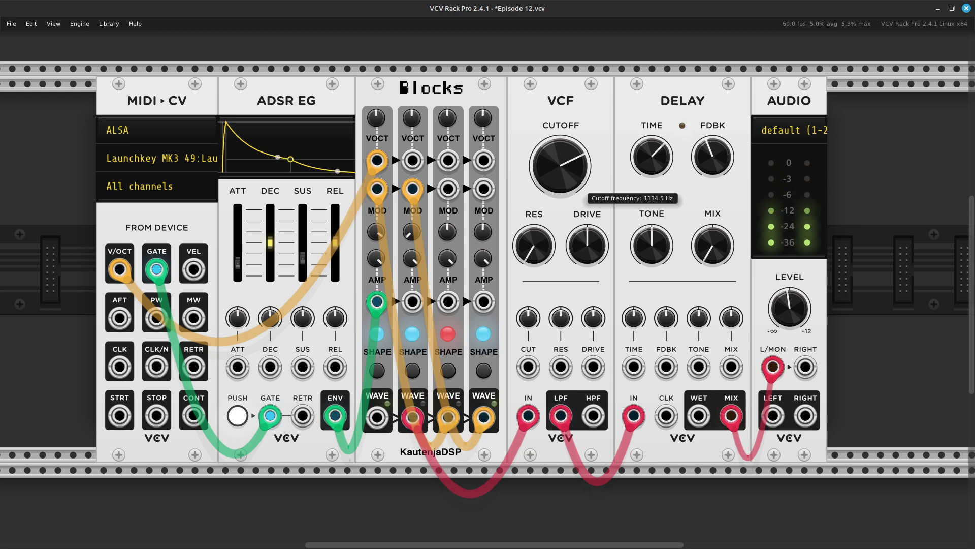
{"action": "left_click_drag", "start_coordinate": [560, 166], "coordinate": [560, 177]}
{"action": "left_click_drag", "start_coordinate": [530, 256], "coordinate": [530, 228]}
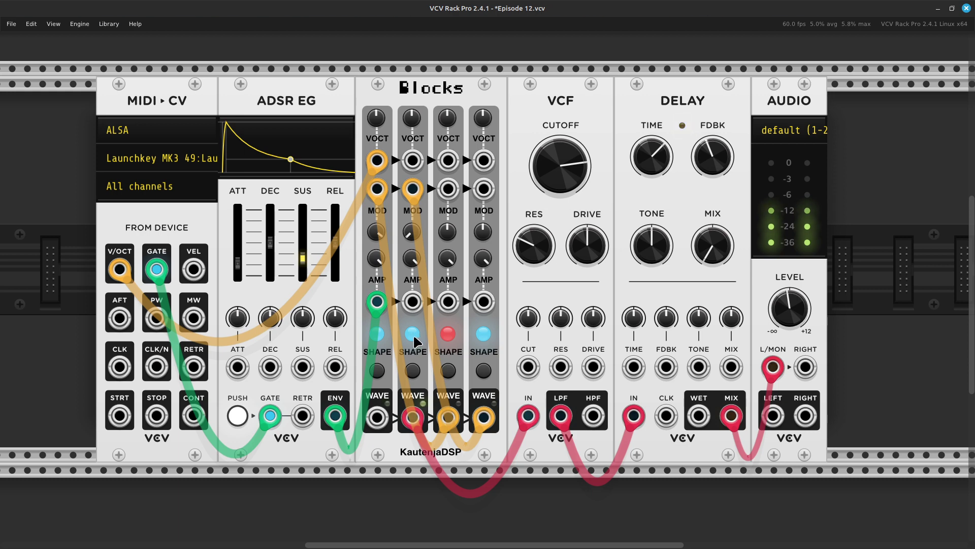
- Switch Blocks voice 2 to the green-lit shape and raise the VCF cutoff frequency
{"action": "left_click_drag", "start_coordinate": [412, 374], "coordinate": [411, 382]}
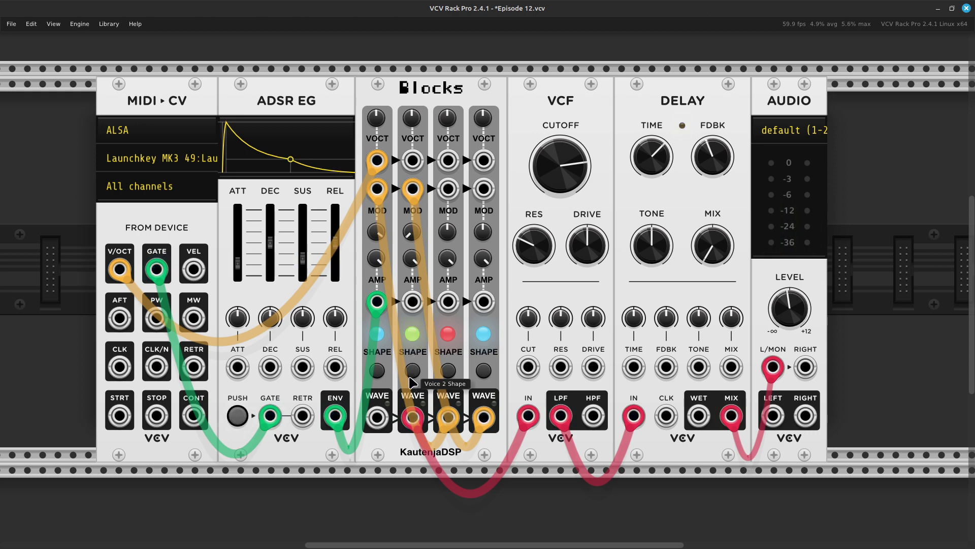
{"action": "mouse_move", "coordinate": [577, 169]}
{"action": "left_click_drag", "start_coordinate": [577, 169], "coordinate": [577, 153]}
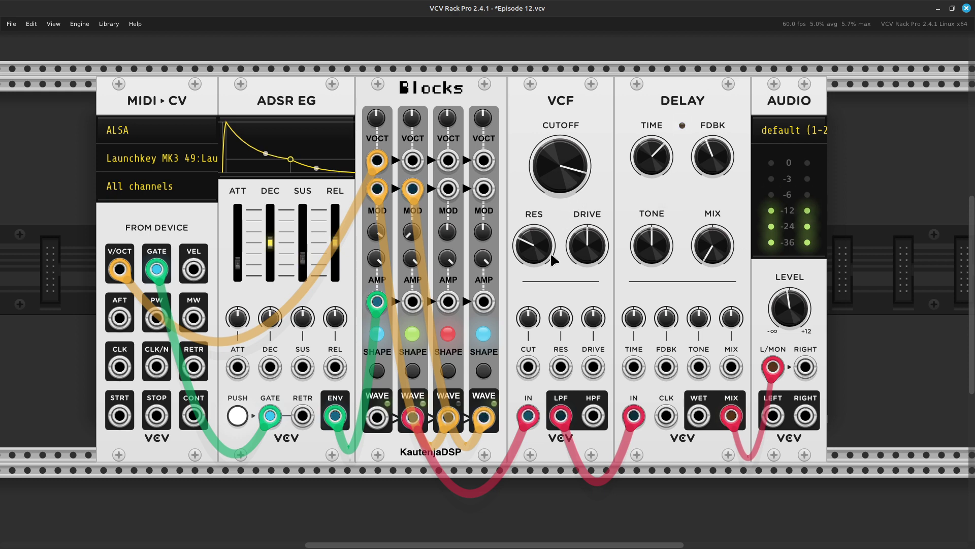
- Raise the VCF resonance to about 53% and bring it back down to a low setting
{"action": "mouse_move", "coordinate": [538, 253]}
{"action": "left_click_drag", "start_coordinate": [539, 253], "coordinate": [538, 246]}
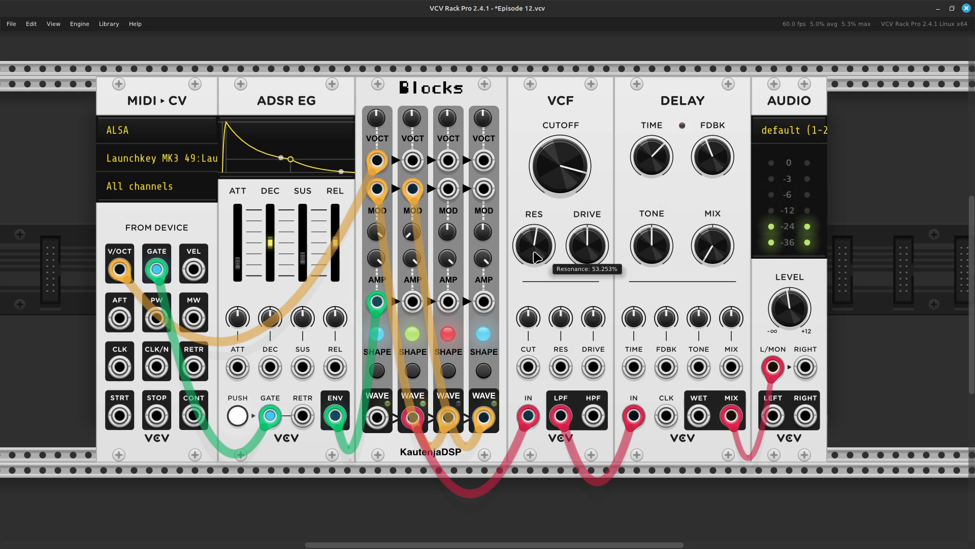
{"action": "left_click_drag", "start_coordinate": [536, 257], "coordinate": [536, 286]}
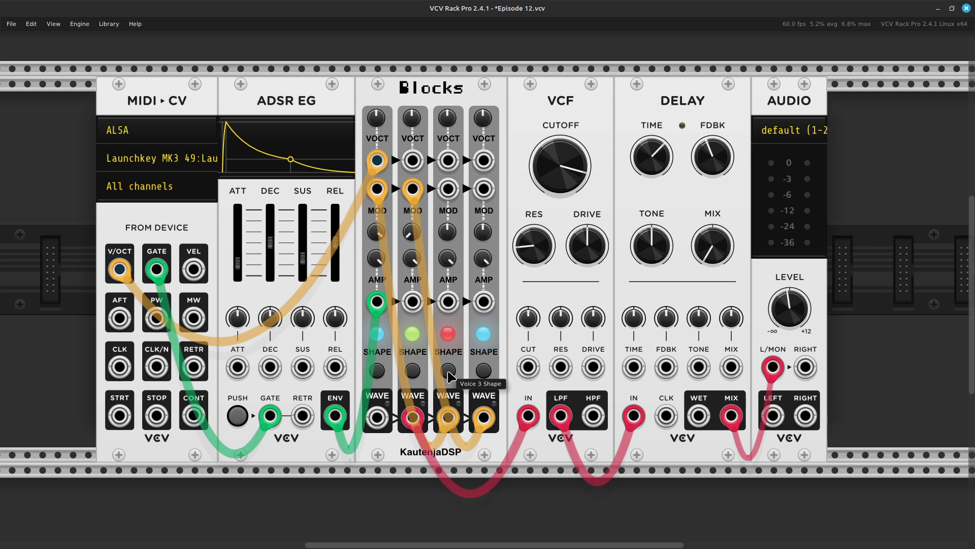
- Switch Blocks voices 3 and 4 to the green-lit shape
{"action": "left_click_drag", "start_coordinate": [450, 370], "coordinate": [449, 372]}
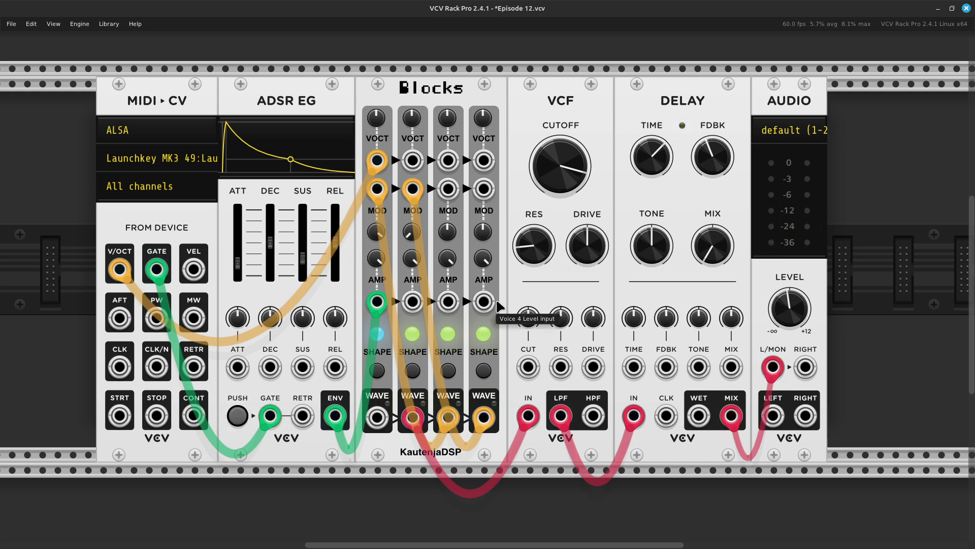
{"action": "mouse_move", "coordinate": [720, 260]}
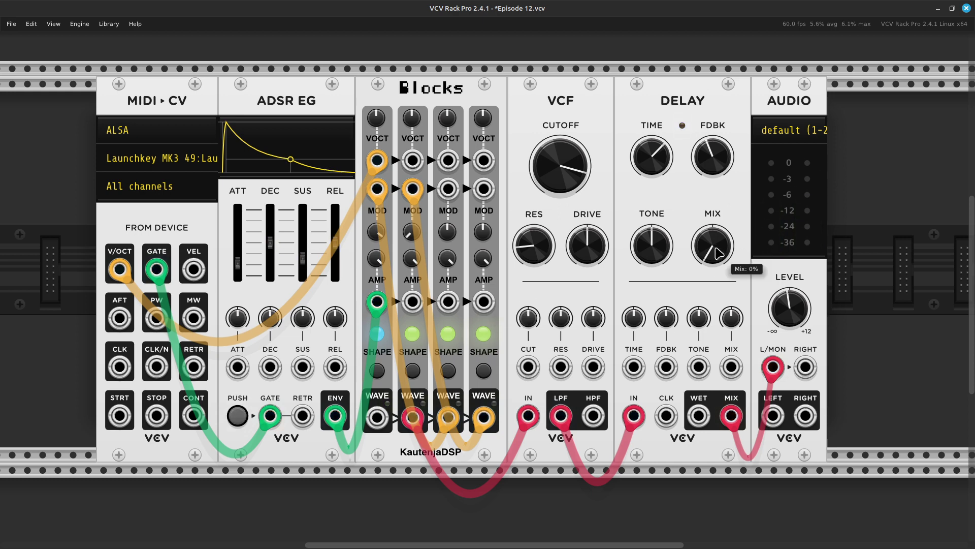
- Raise the Delay mix to around its midpoint and lower the delay time slightly
{"action": "left_click_drag", "start_coordinate": [720, 260], "coordinate": [721, 229]}
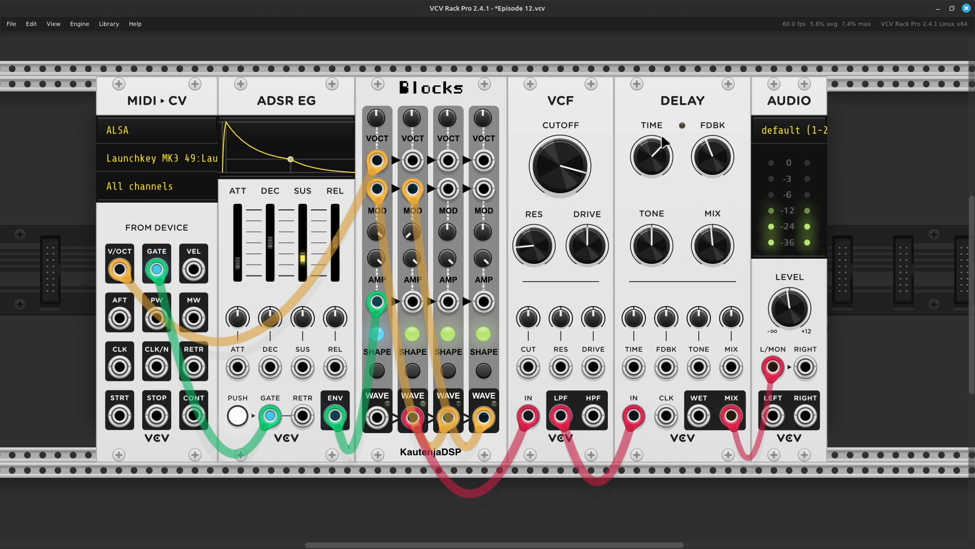
{"action": "mouse_move", "coordinate": [650, 156]}
{"action": "mouse_move", "coordinate": [652, 160]}
{"action": "left_mouse_down"}
{"action": "mouse_move", "coordinate": [652, 183]}
{"action": "mouse_move", "coordinate": [653, 174]}
{"action": "left_mouse_up"}
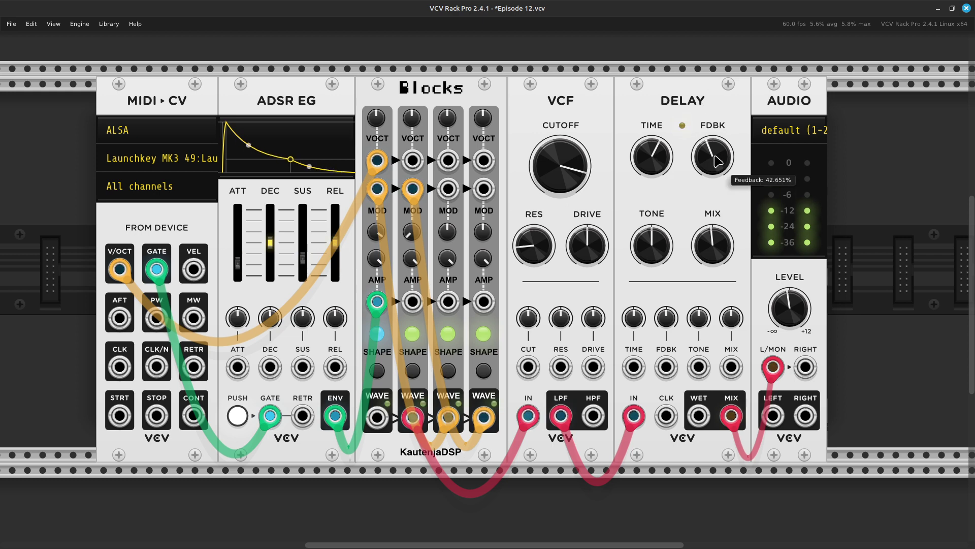
- Raise the Delay feedback and time well above their midpoints, and sweep the Delay tone
{"action": "left_click_drag", "start_coordinate": [724, 145], "coordinate": [723, 134]}
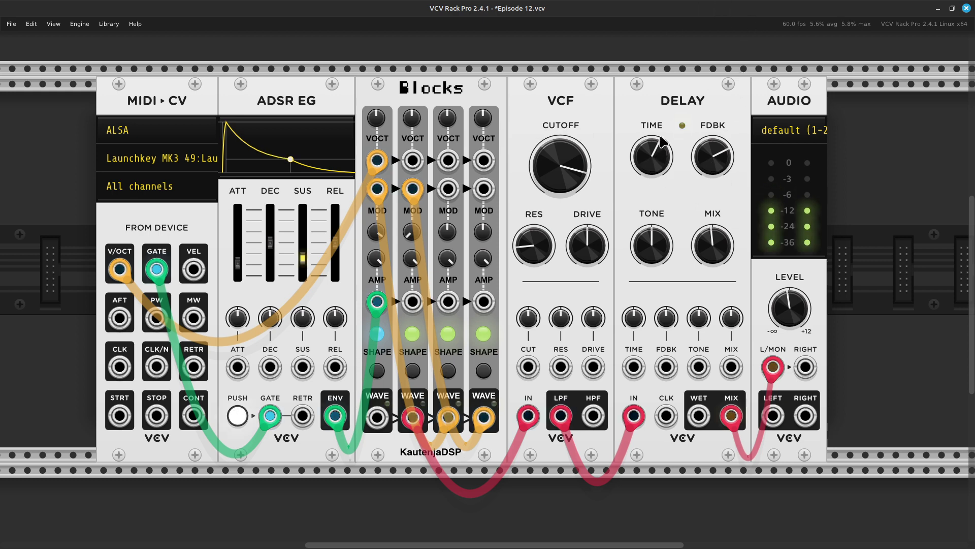
{"action": "left_click_drag", "start_coordinate": [662, 143], "coordinate": [662, 126]}
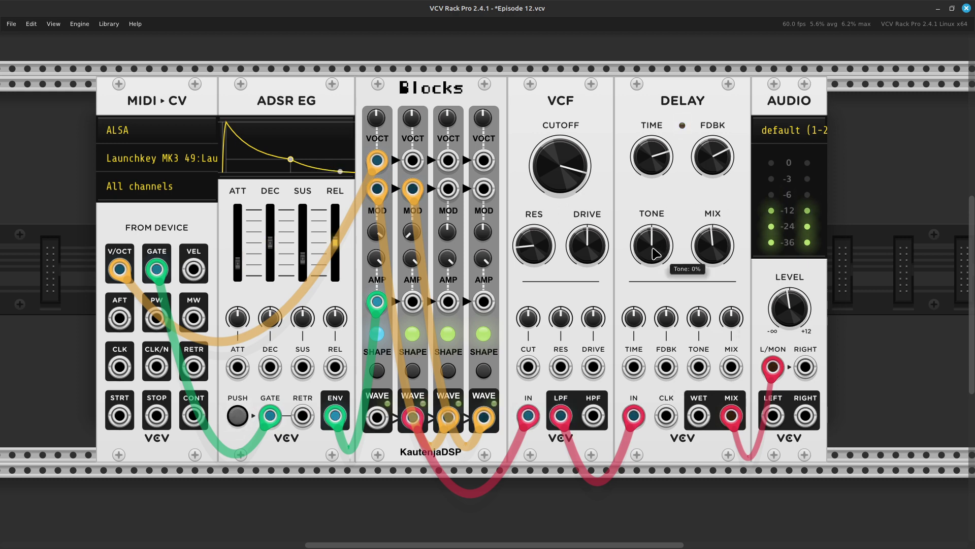
{"action": "left_click_drag", "start_coordinate": [655, 252], "coordinate": [656, 305]}
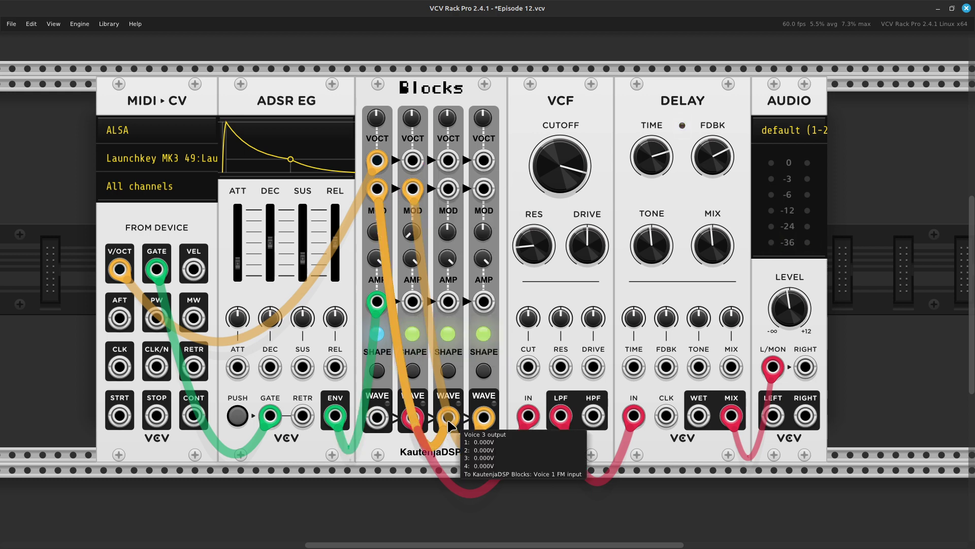
- Remove the FM cables running from Blocks voices 3 and 4 to the FM inputs of voices 1 and 2
{"action": "left_click_drag", "start_coordinate": [447, 423], "coordinate": [382, 509]}
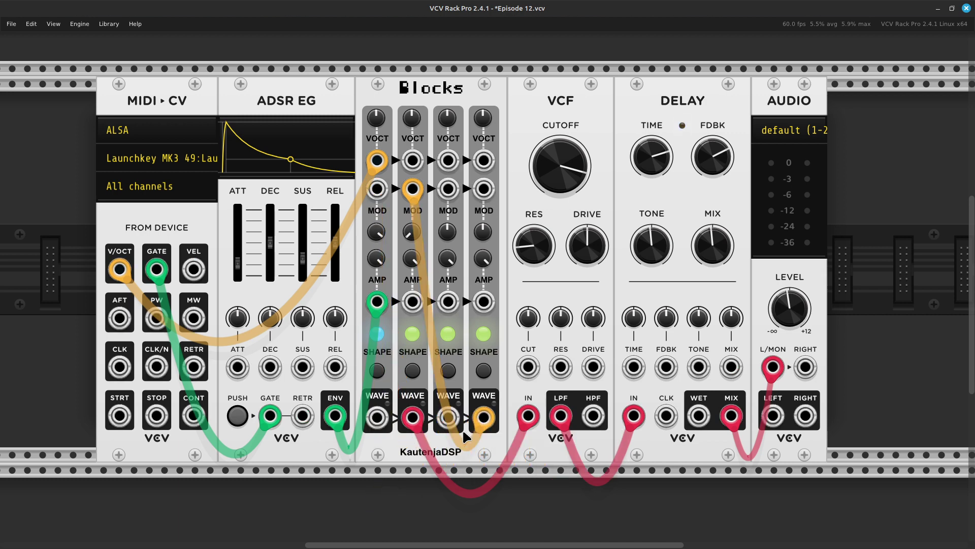
{"action": "left_click_drag", "start_coordinate": [448, 417], "coordinate": [483, 403]}
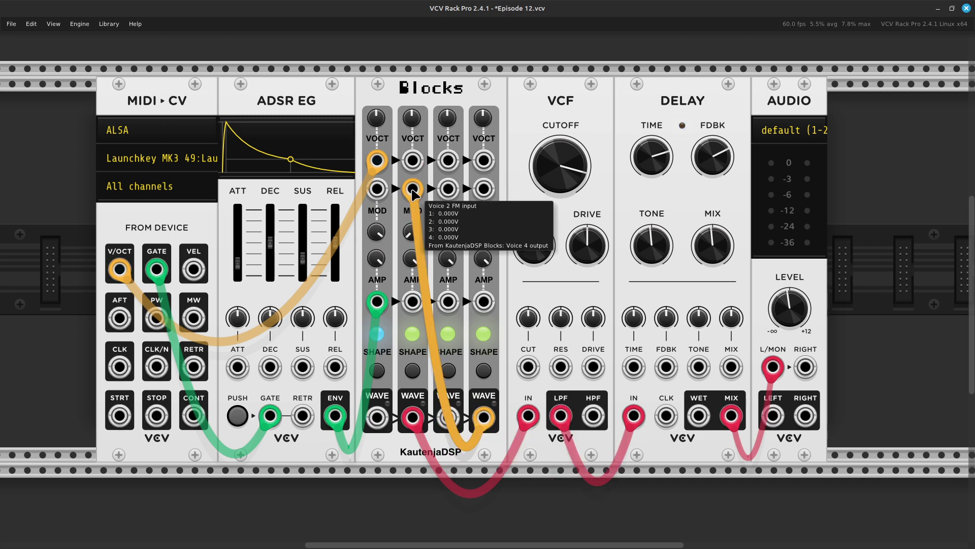
{"action": "left_click_drag", "start_coordinate": [415, 192], "coordinate": [431, 212]}
- Move the VCF's audio source cable from the Blocks voice 2 output to the voice 3 output
{"action": "right_click", "coordinate": [414, 417]}
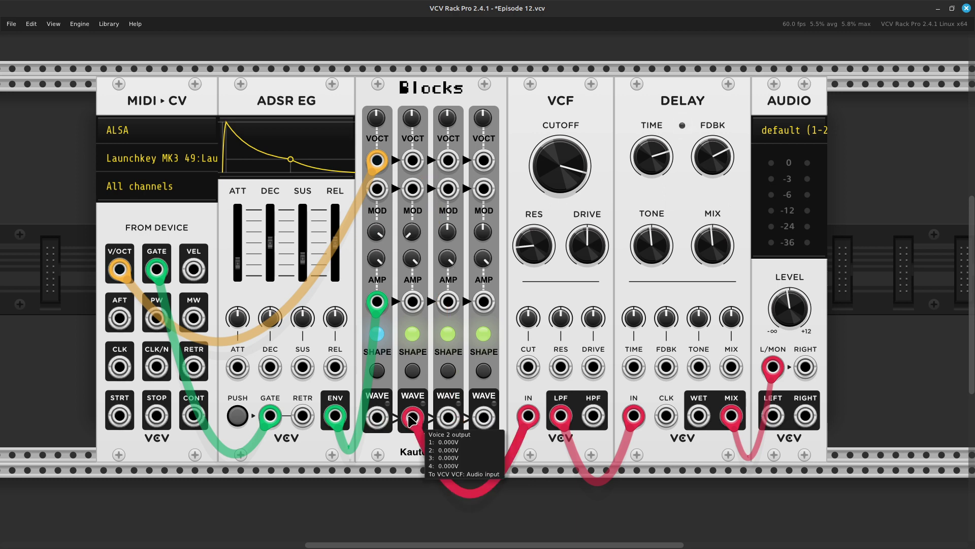
{"action": "key", "text": "Escape"}
{"action": "left_click_drag", "start_coordinate": [416, 416], "coordinate": [445, 416]}
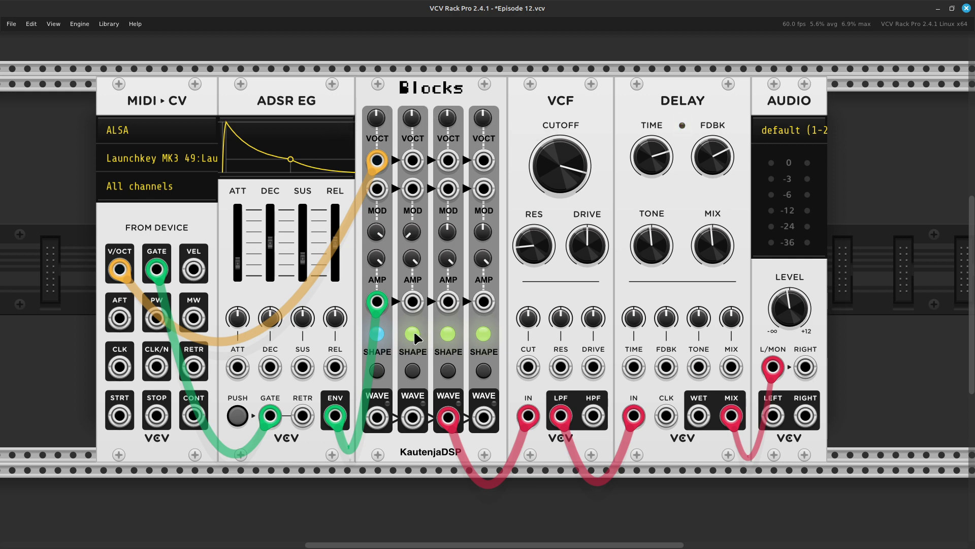
- Switch Blocks voices 2, 3 and 4 to the blue-lit shape used by voice 1
{"action": "left_click", "coordinate": [410, 372]}
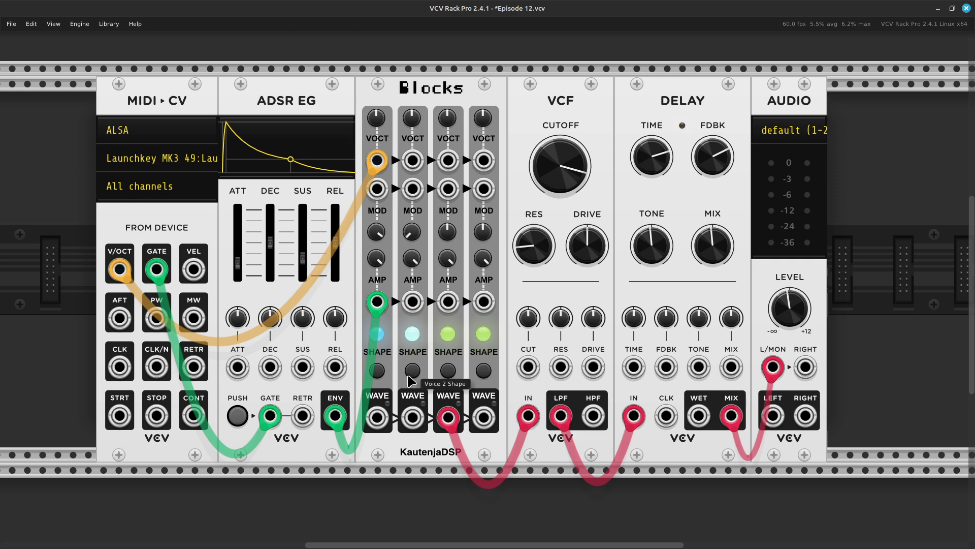
{"action": "left_click", "coordinate": [410, 373]}
{"action": "left_click", "coordinate": [448, 371]}
{"action": "left_click", "coordinate": [448, 370]}
{"action": "left_click", "coordinate": [448, 371]}
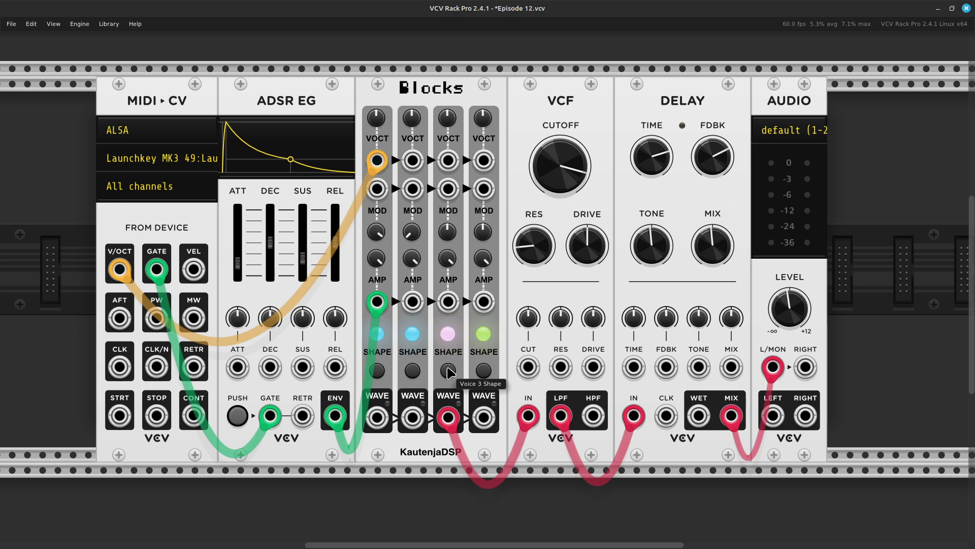
{"action": "left_click", "coordinate": [449, 371]}
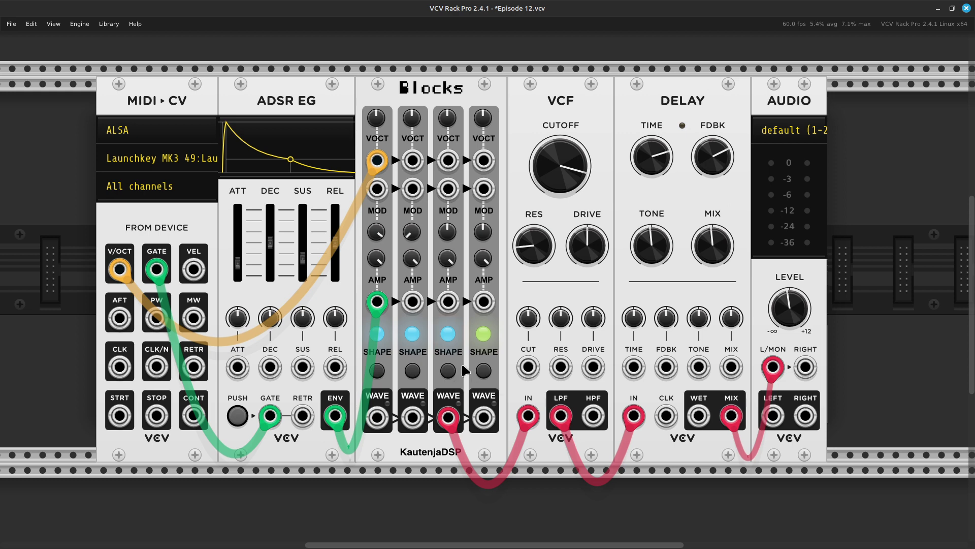
{"action": "left_click", "coordinate": [484, 374]}
{"action": "left_click", "coordinate": [484, 371]}
{"action": "left_click", "coordinate": [483, 372]}
{"action": "left_click", "coordinate": [484, 371]}
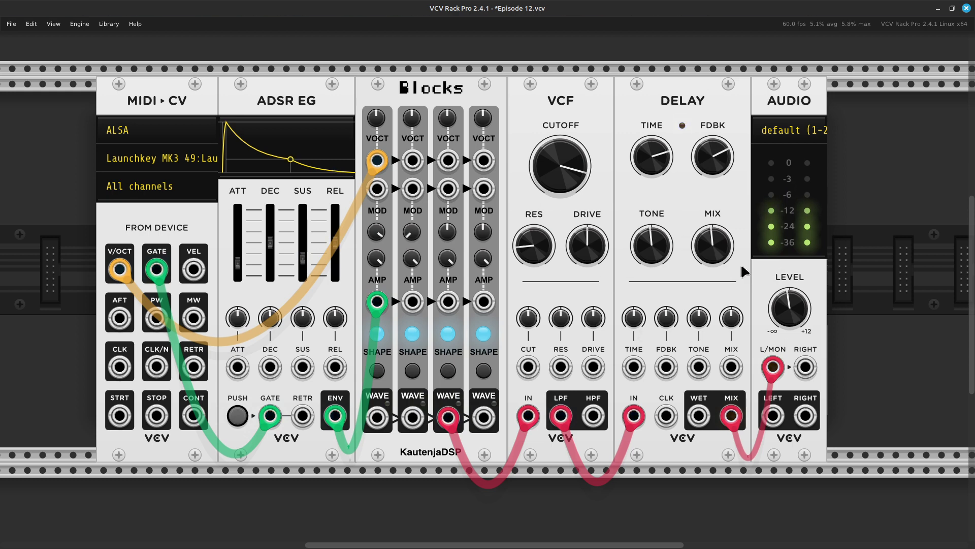
- Lower the Delay mix to its minimum and initialize the frequencies of Blocks voices 1, 2 and 3
{"action": "left_click_drag", "start_coordinate": [708, 238], "coordinate": [695, 218]}
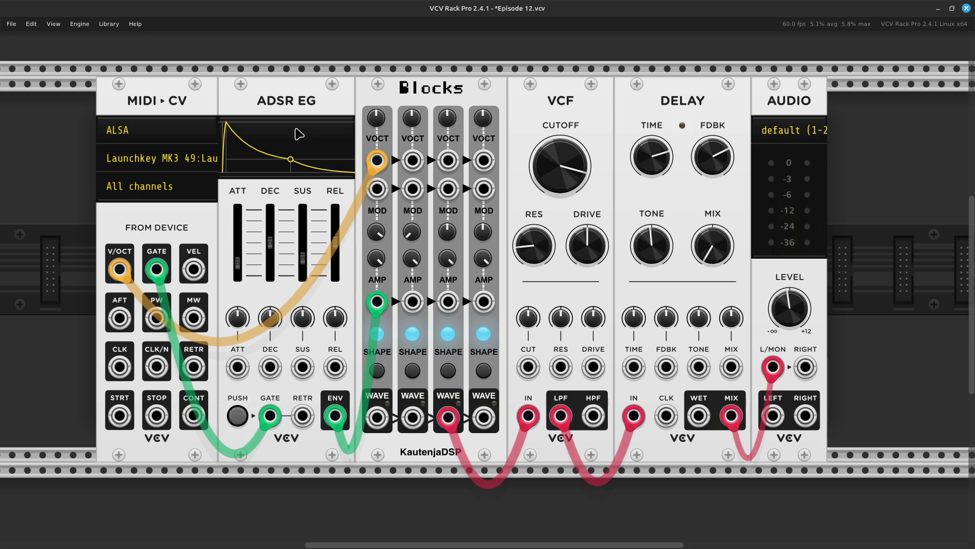
{"action": "right_click", "coordinate": [379, 117]}
{"action": "left_click", "coordinate": [390, 142]}
{"action": "right_click", "coordinate": [411, 123]}
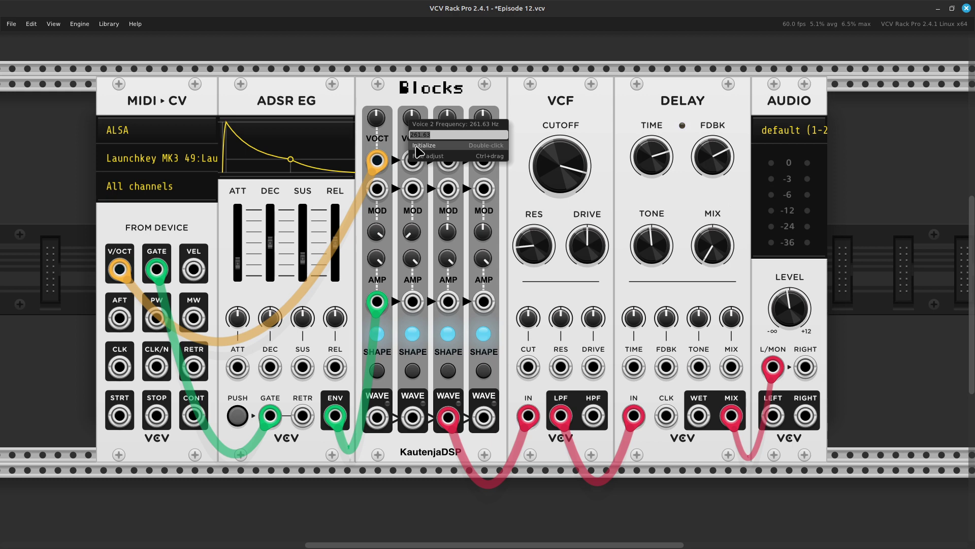
{"action": "left_click", "coordinate": [423, 146]}
{"action": "right_click", "coordinate": [447, 121]}
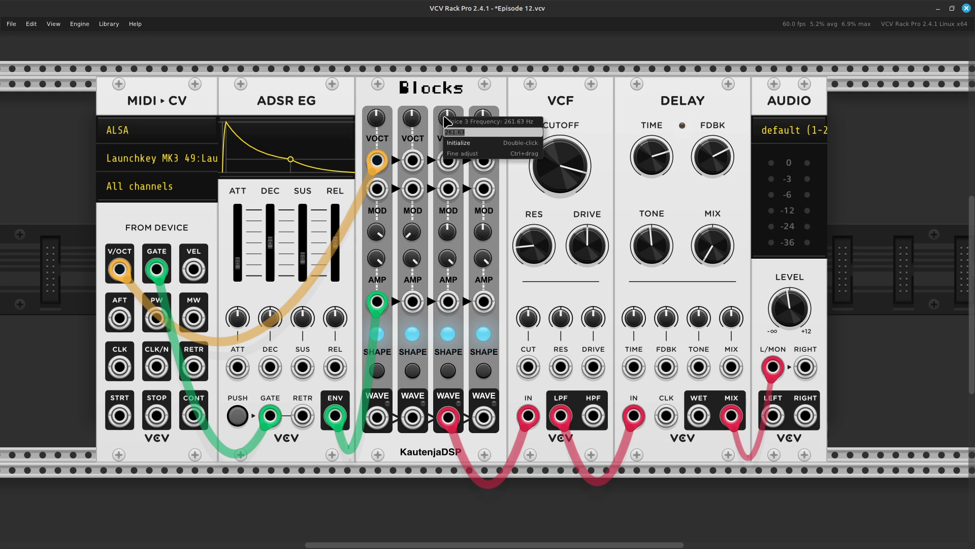
{"action": "left_click", "coordinate": [461, 146]}
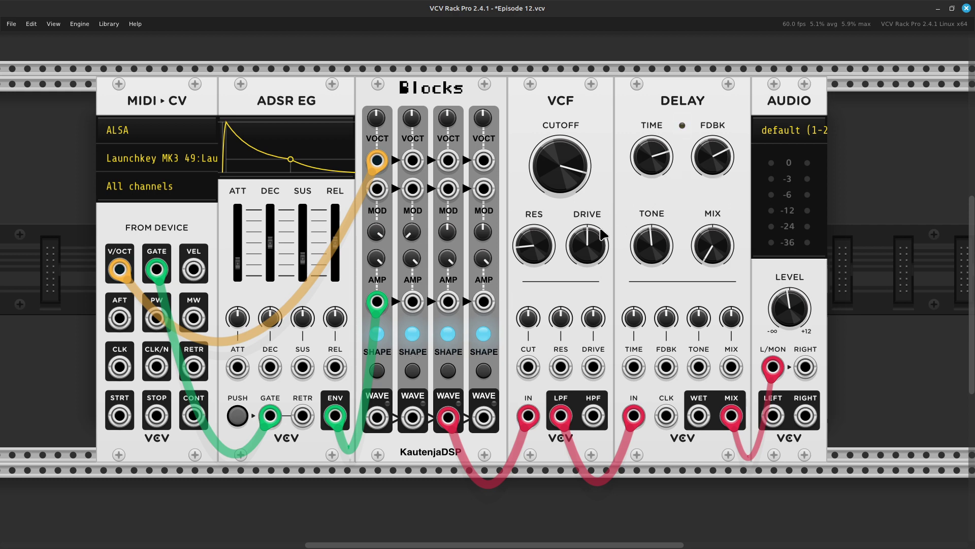
- Bypass the VCF by removing its LPF output cable and patching the Blocks voice 3 output directly into the Delay input
{"action": "mouse_move", "coordinate": [574, 173]}
{"action": "left_click_drag", "start_coordinate": [556, 420], "coordinate": [603, 492]}
{"action": "left_click_drag", "start_coordinate": [529, 415], "coordinate": [634, 416]}
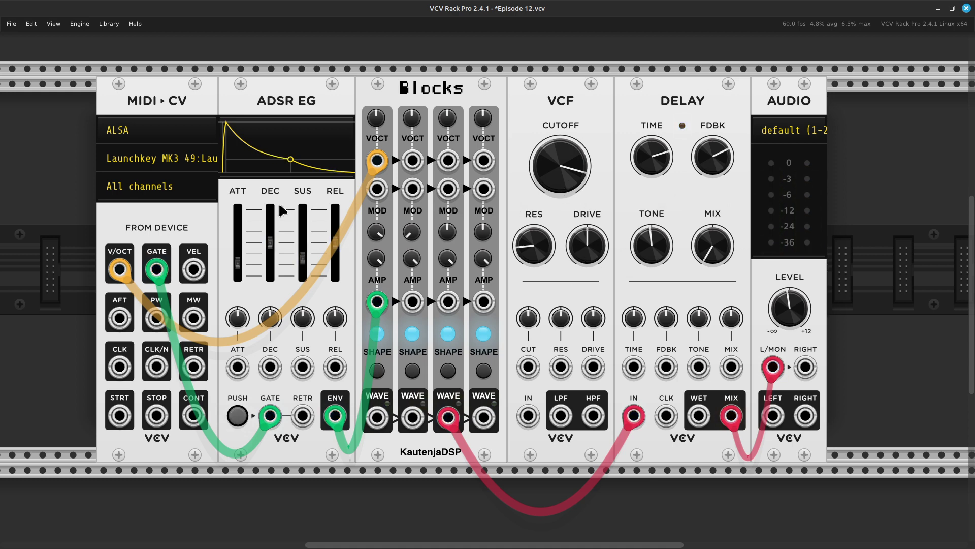
- Lower the Blocks voice 1 frequency to about 135 Hz and raise the voice 3 frequency to about 310 Hz
{"action": "left_click_drag", "start_coordinate": [377, 118], "coordinate": [376, 119]}
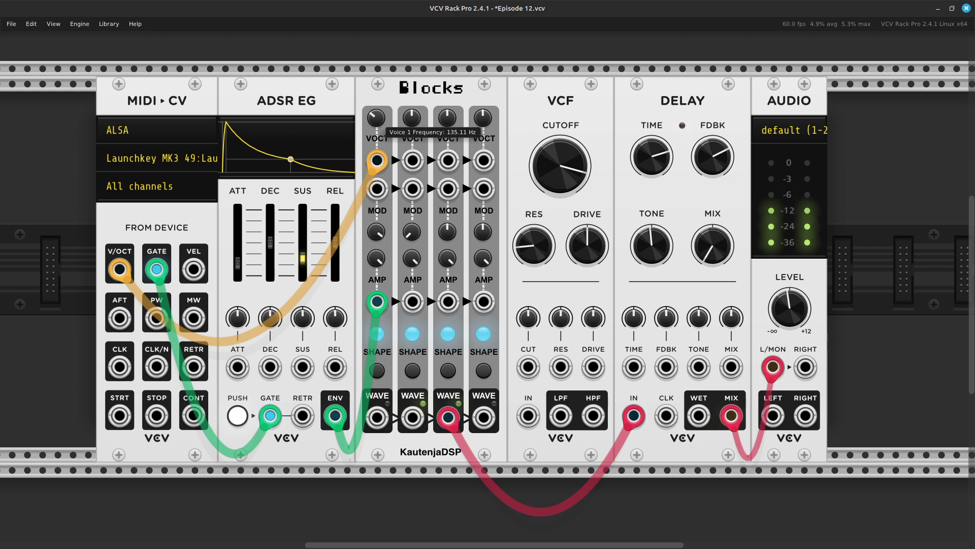
{"action": "left_click_drag", "start_coordinate": [376, 119], "coordinate": [376, 119]}
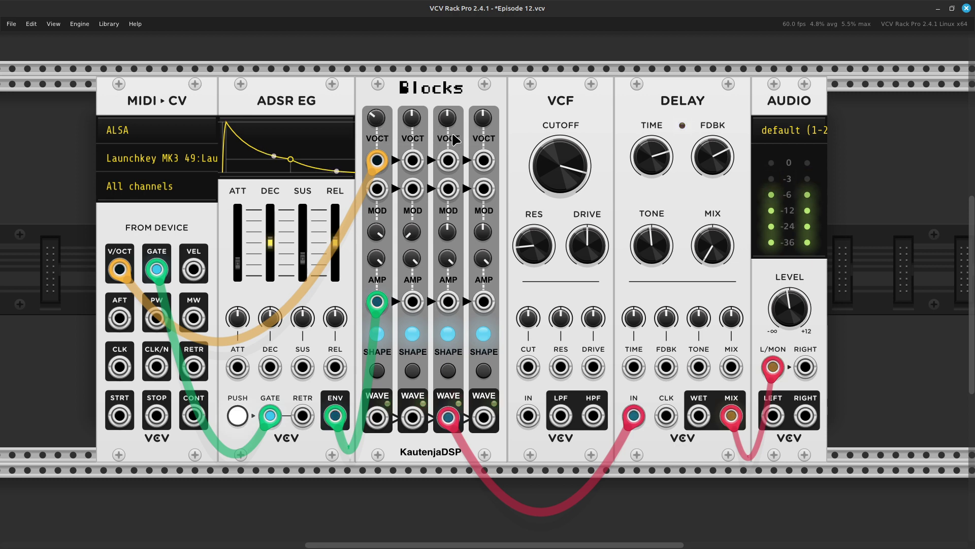
{"action": "left_click_drag", "start_coordinate": [446, 120], "coordinate": [447, 120]}
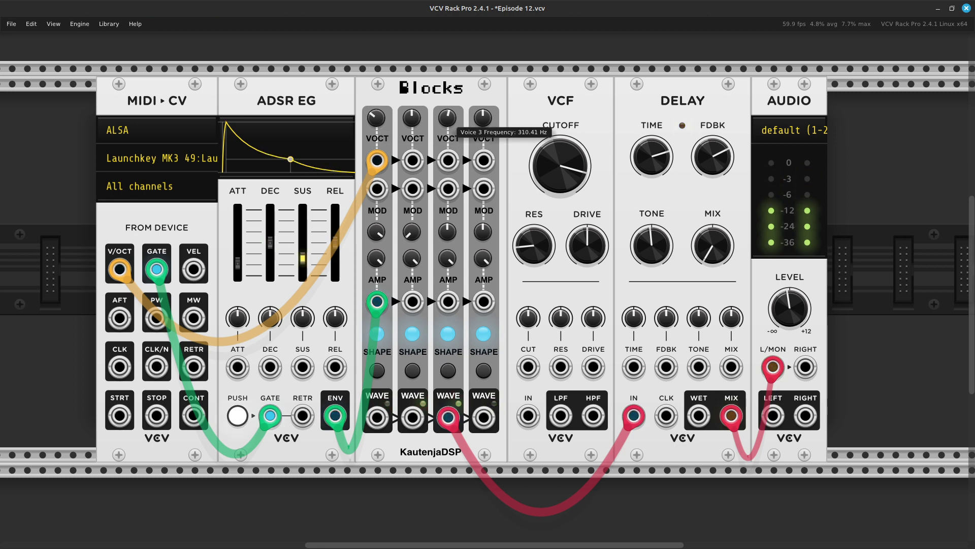
{"action": "left_click_drag", "start_coordinate": [445, 120], "coordinate": [445, 119]}
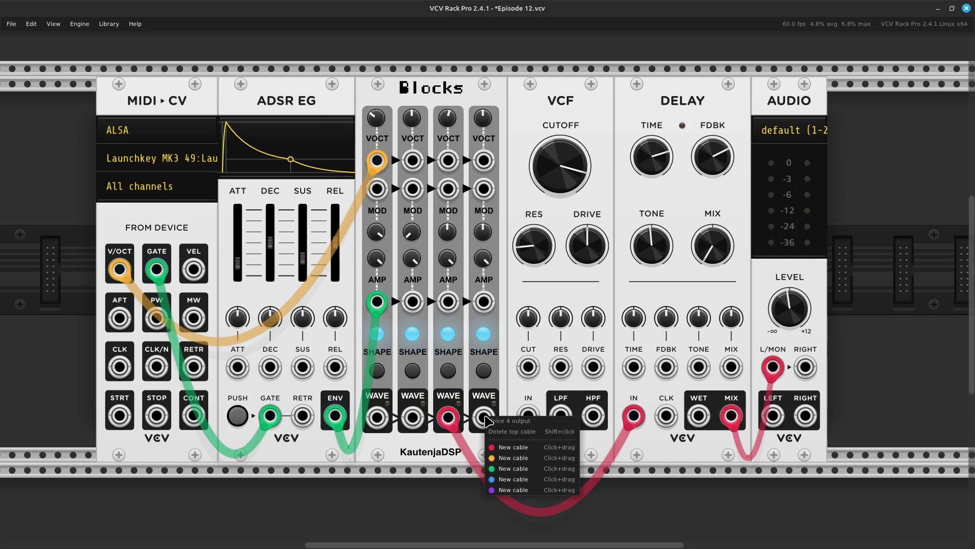
- Patch an orange cable from the Blocks voice 4 output to the voice 2 FM input
{"action": "right_click", "coordinate": [490, 420]}
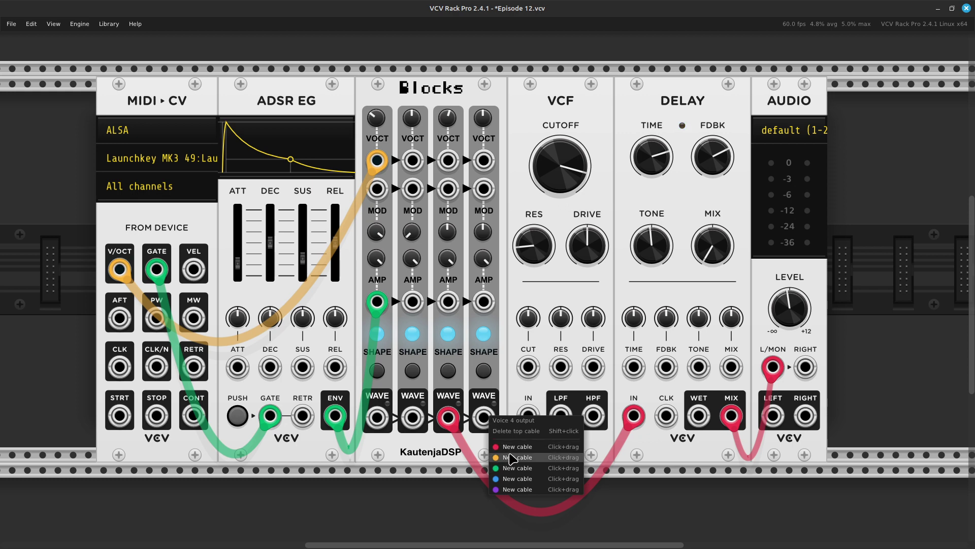
{"action": "left_click_drag", "start_coordinate": [513, 459], "coordinate": [414, 191]}
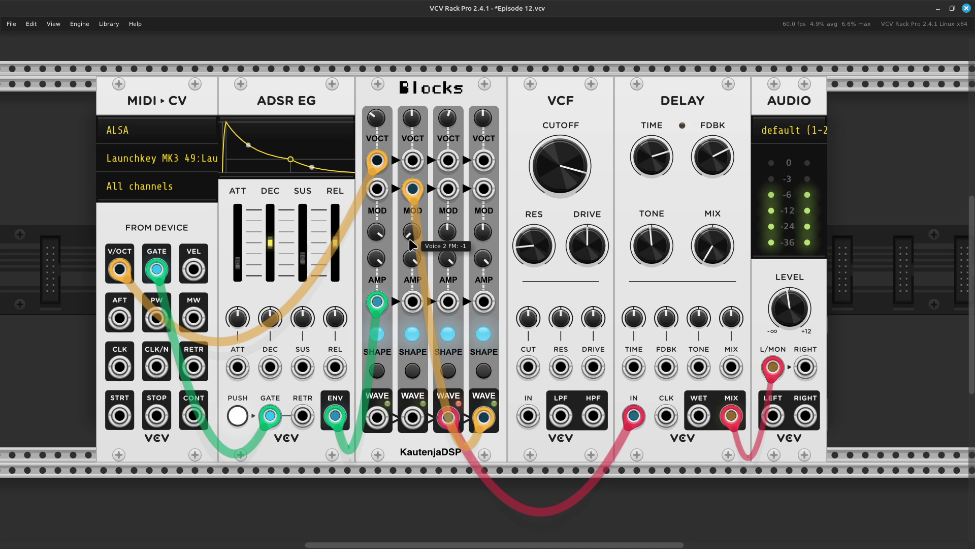
- Initialize the Blocks voice 1 FM amount and raise the voice 2 FM amount to a high positive setting
{"action": "right_click", "coordinate": [376, 233]}
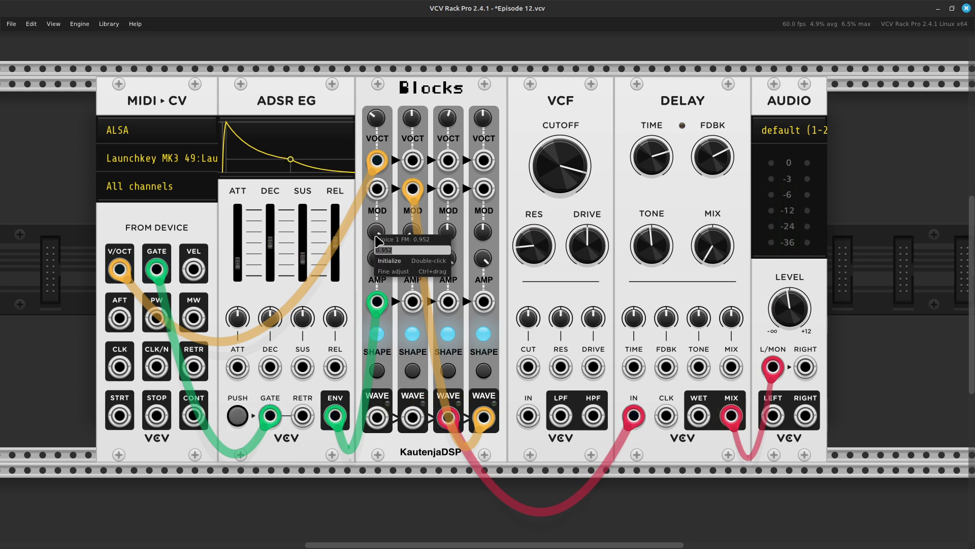
{"action": "left_click", "coordinate": [390, 261]}
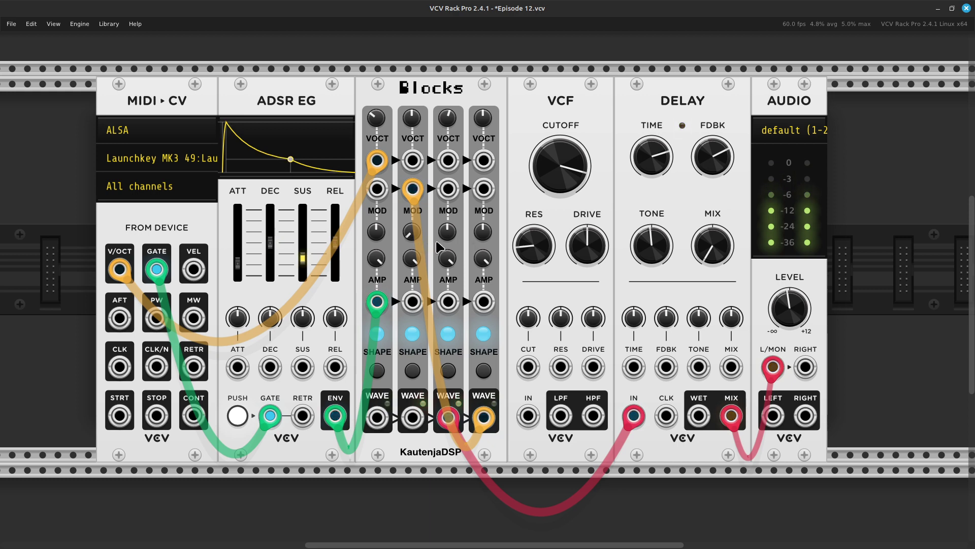
{"action": "left_click_drag", "start_coordinate": [410, 239], "coordinate": [426, 264]}
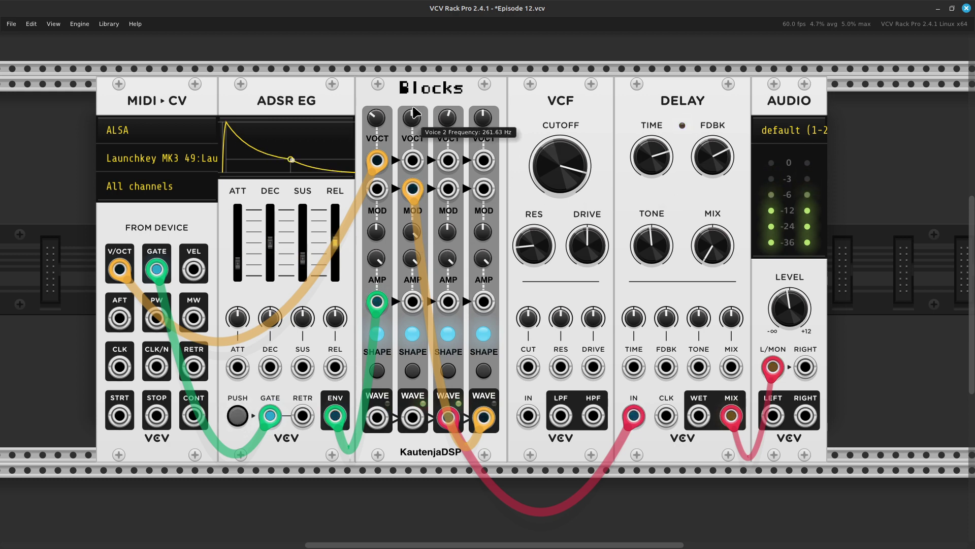
- Raise the Blocks voice 4 frequency past about 460 Hz to near its maximum
{"action": "mouse_move", "coordinate": [489, 126]}
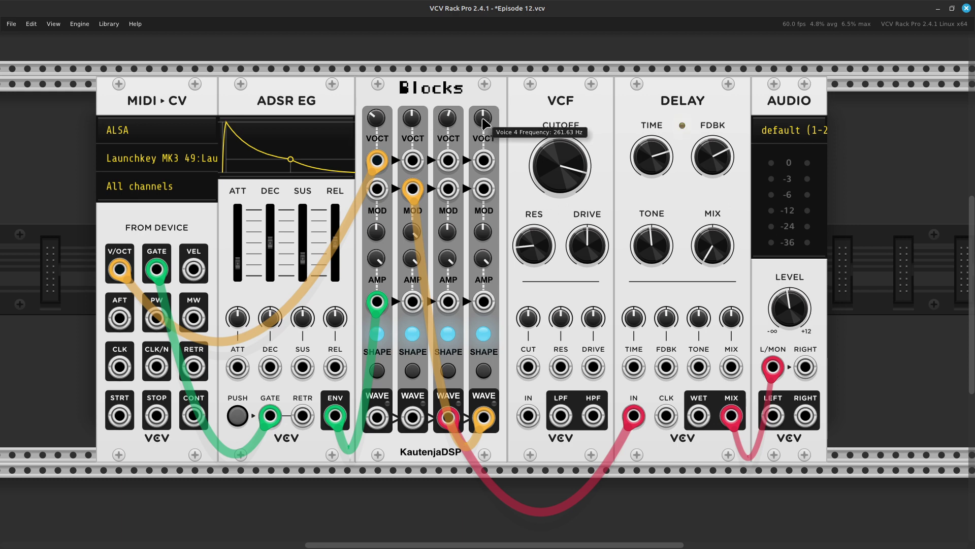
{"action": "left_click", "coordinate": [486, 125]}
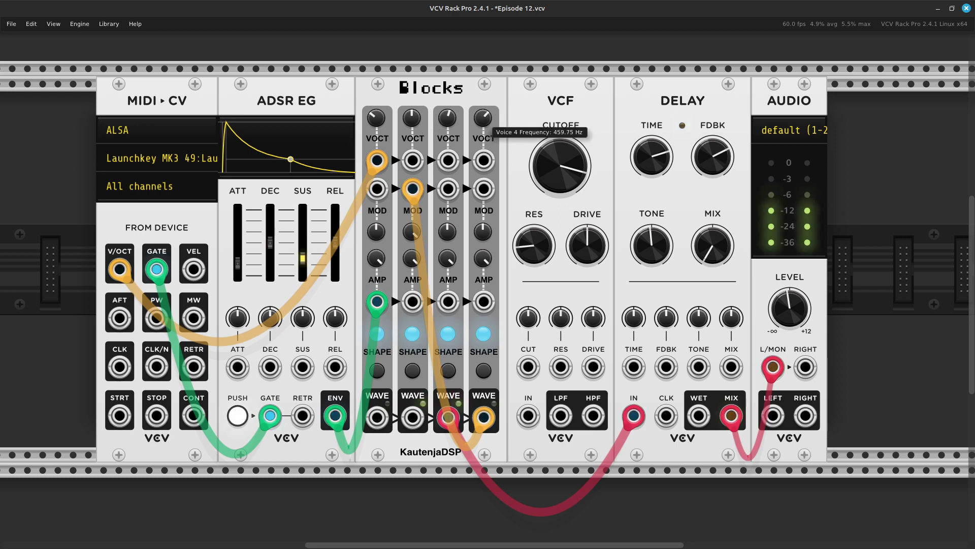
{"action": "left_click_drag", "start_coordinate": [486, 124], "coordinate": [486, 124]}
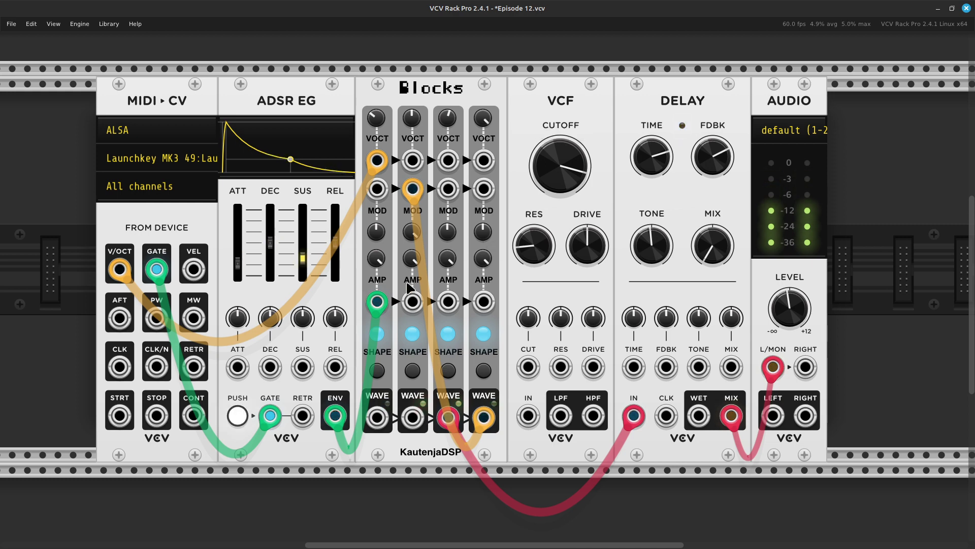
- Move the voice 4 modulation cable from the Blocks voice 2 FM input to the voice 3 FM input
{"action": "mouse_move", "coordinate": [416, 238]}
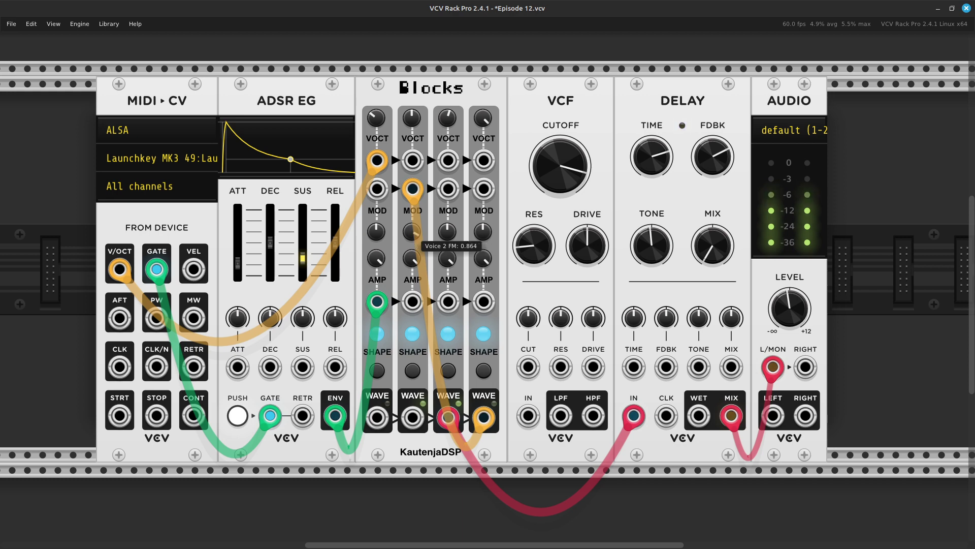
{"action": "left_click_drag", "start_coordinate": [412, 232], "coordinate": [449, 189]}
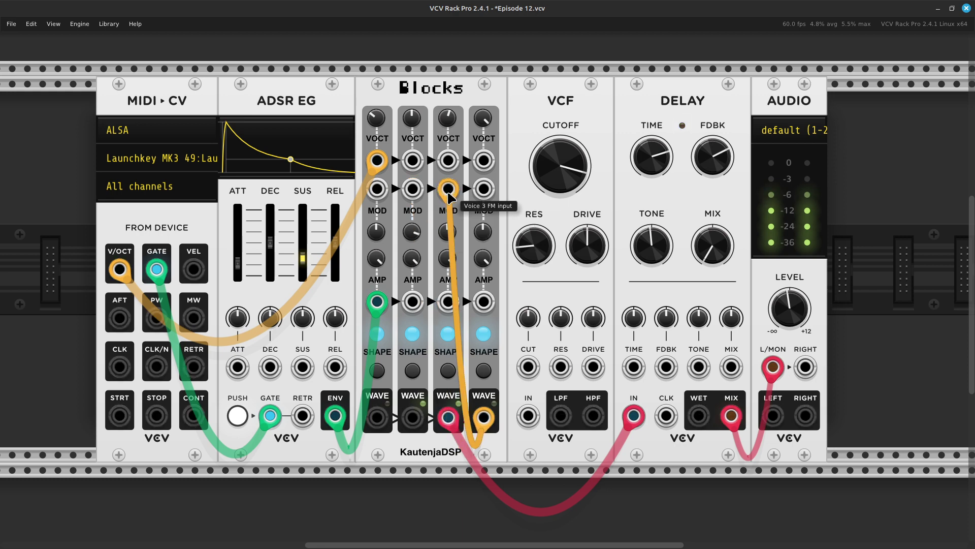
{"action": "right_click", "coordinate": [449, 196]}
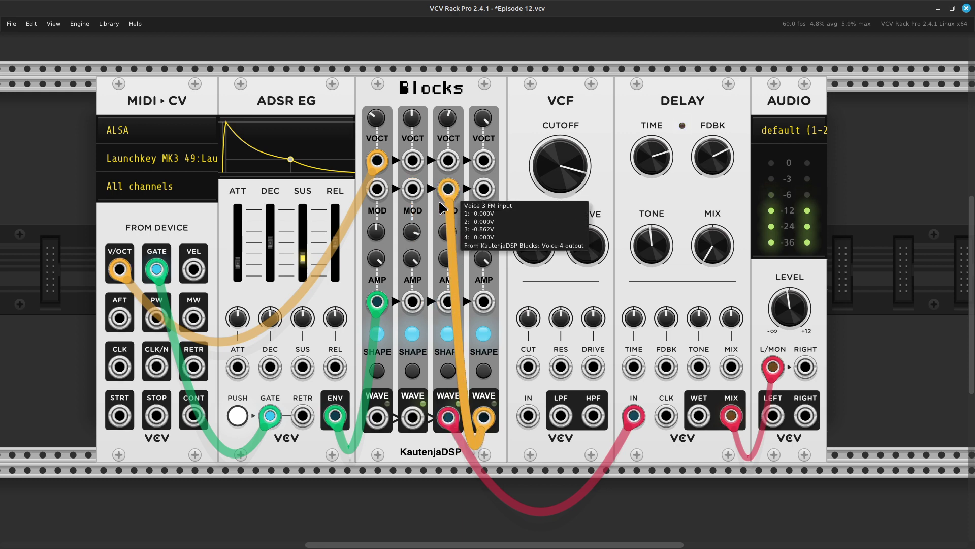
- Initialize the Blocks voice 2 FM amount and raise the voice 3 FM amount to about 0.99
{"action": "right_click", "coordinate": [416, 236]}
{"action": "left_click", "coordinate": [437, 264]}
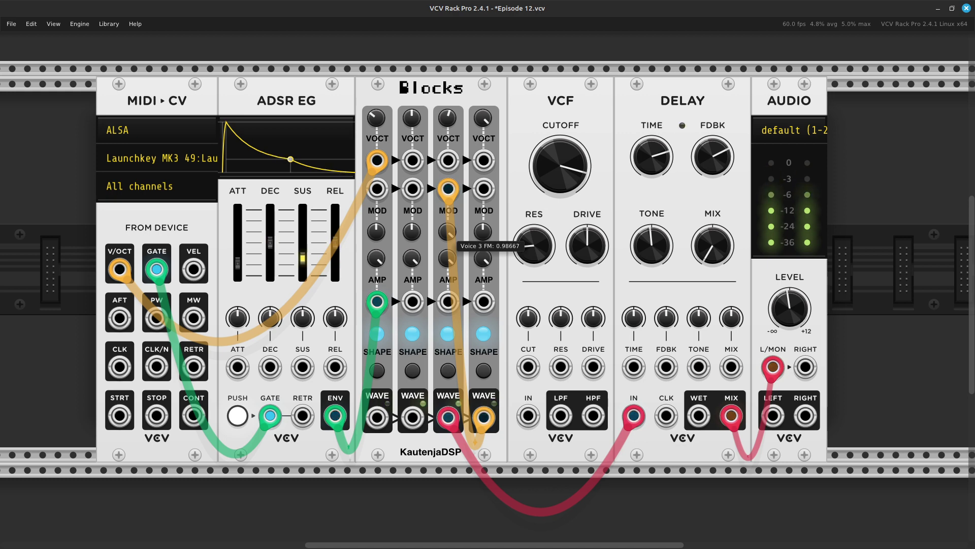
{"action": "mouse_move", "coordinate": [484, 120]}
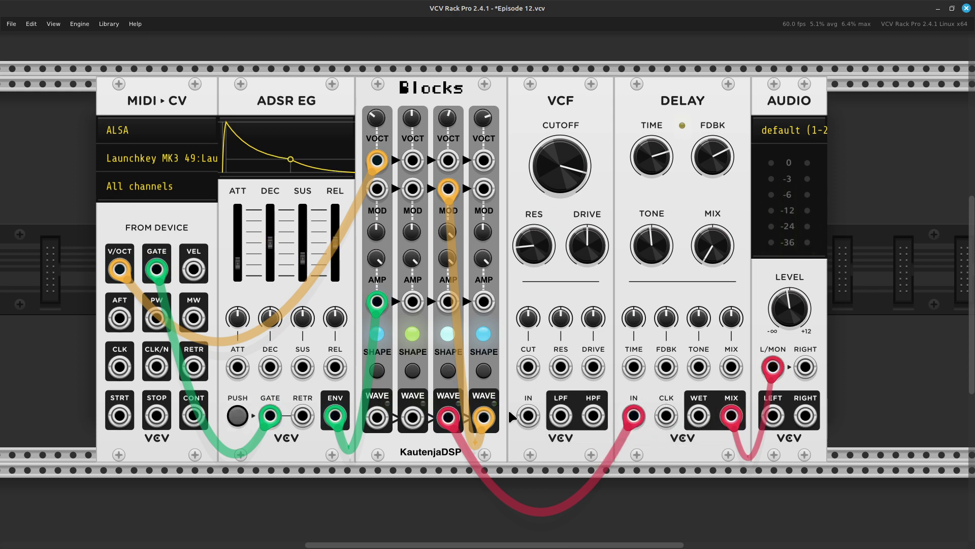
- Move the Blocks voice 3 output cable from the Delay input to the VCF input, and patch the VCF lowpass output into the Delay input
{"action": "left_click_drag", "start_coordinate": [635, 417], "coordinate": [529, 416]}
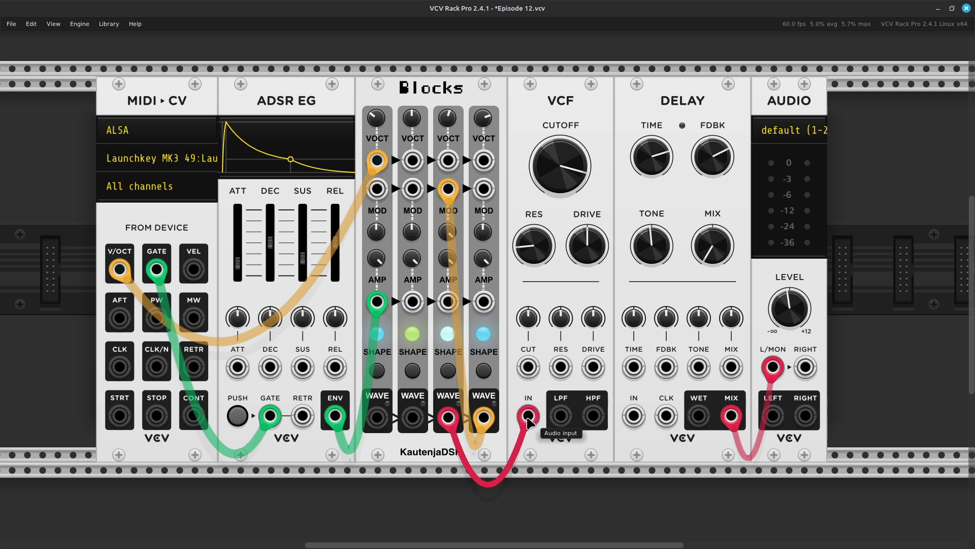
{"action": "right_click", "coordinate": [561, 419]}
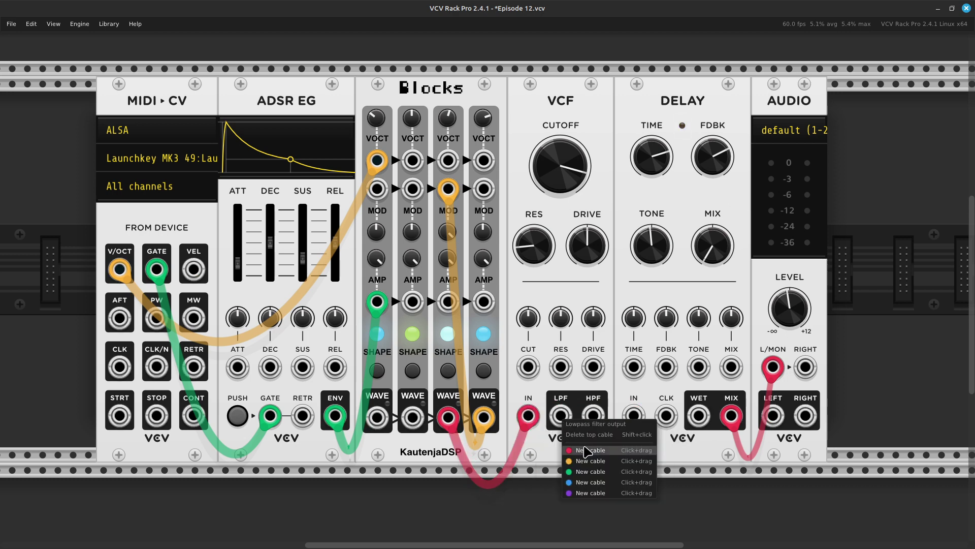
{"action": "left_click", "coordinate": [589, 443]}
{"action": "left_click", "coordinate": [633, 416]}
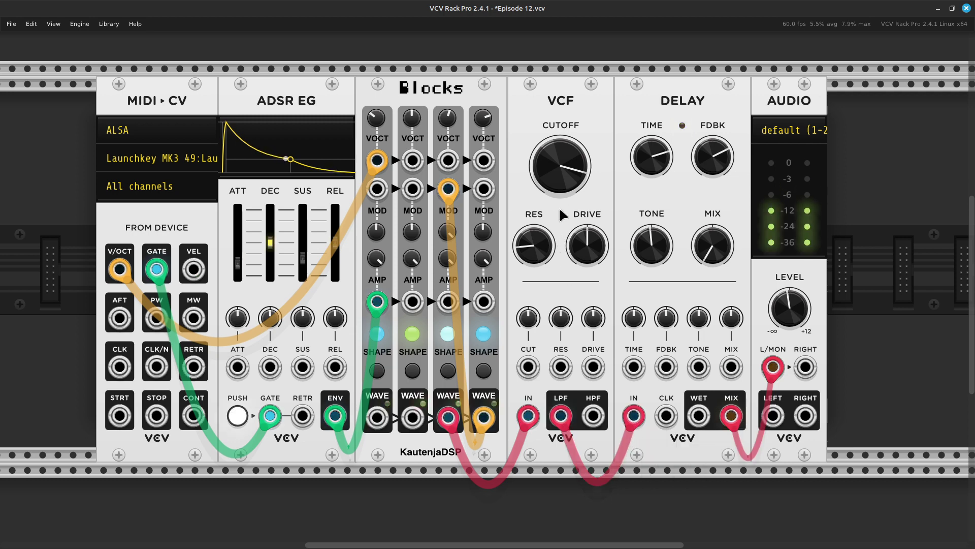
- Raise the VCF resonance to roughly a quarter of its range and the cutoff frequency well above 2927 Hz, near its maximum
{"action": "left_click_drag", "start_coordinate": [537, 245], "coordinate": [537, 221]}
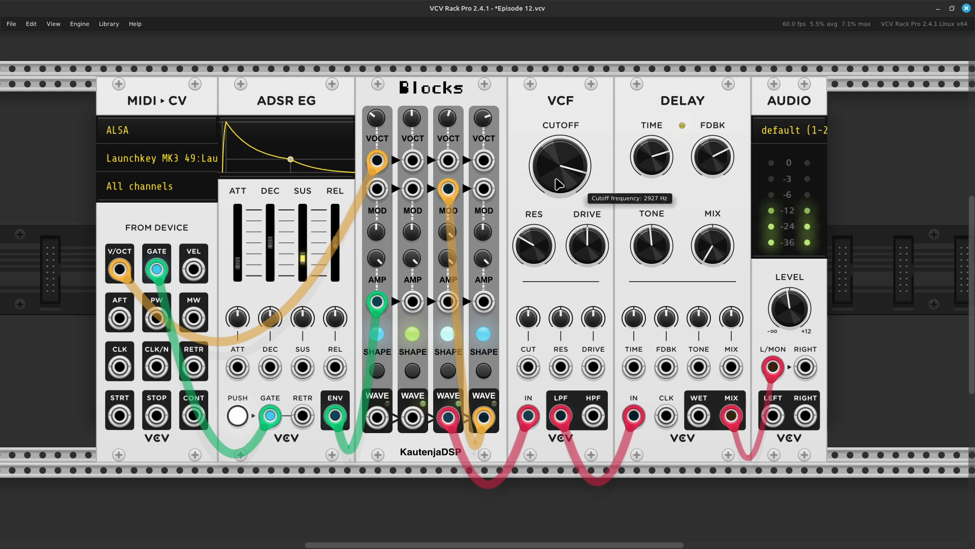
{"action": "left_click_drag", "start_coordinate": [549, 192], "coordinate": [549, 182]}
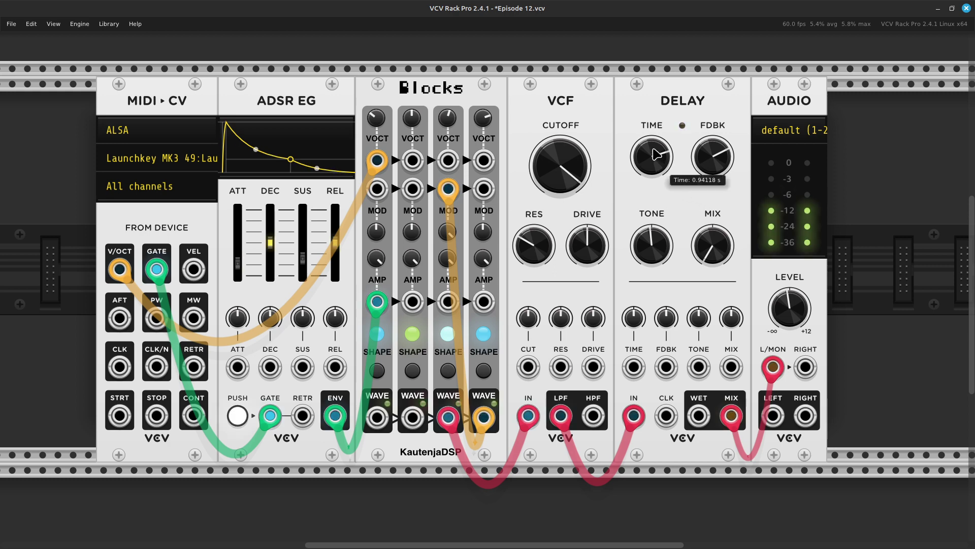
- Raise the Delay mix to about 25% and shorten the delay time well below 0.65 s
{"action": "left_click_drag", "start_coordinate": [729, 224], "coordinate": [729, 215]}
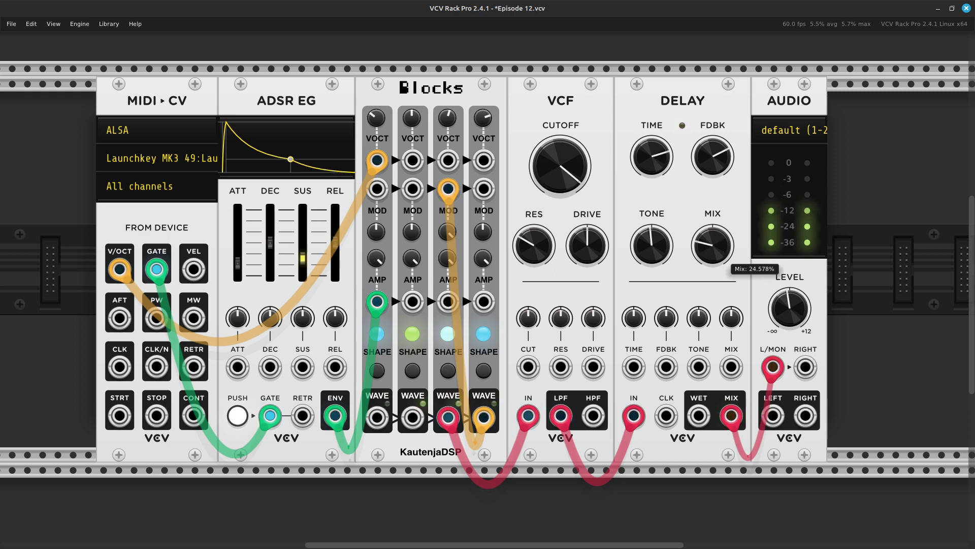
{"action": "mouse_move", "coordinate": [655, 160]}
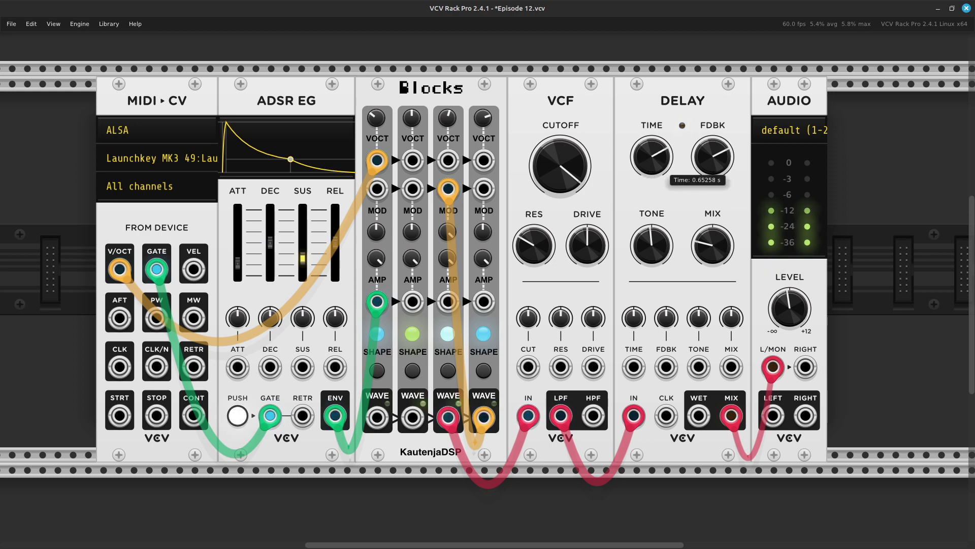
{"action": "left_click_drag", "start_coordinate": [651, 156], "coordinate": [652, 151]}
{"action": "left_click_drag", "start_coordinate": [657, 162], "coordinate": [656, 161]}
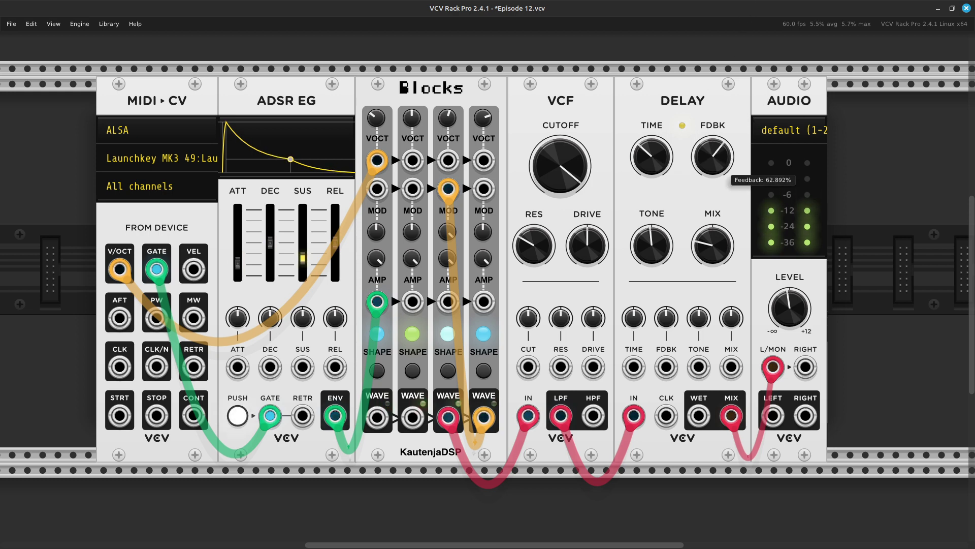
- Lower the Delay feedback to just above its midpoint and raise the mix to nearly half
{"action": "left_click_drag", "start_coordinate": [712, 157], "coordinate": [686, 156]}
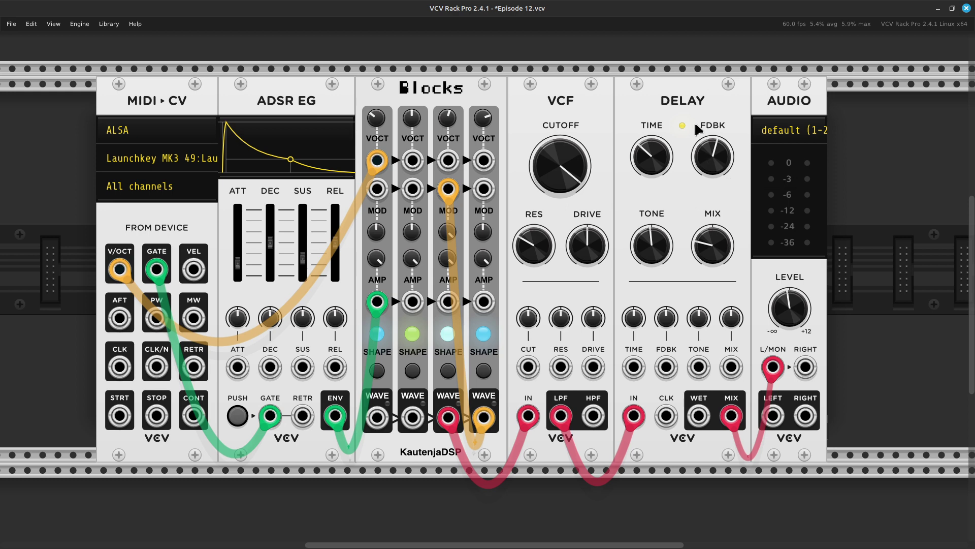
{"action": "left_click_drag", "start_coordinate": [712, 245], "coordinate": [713, 231]}
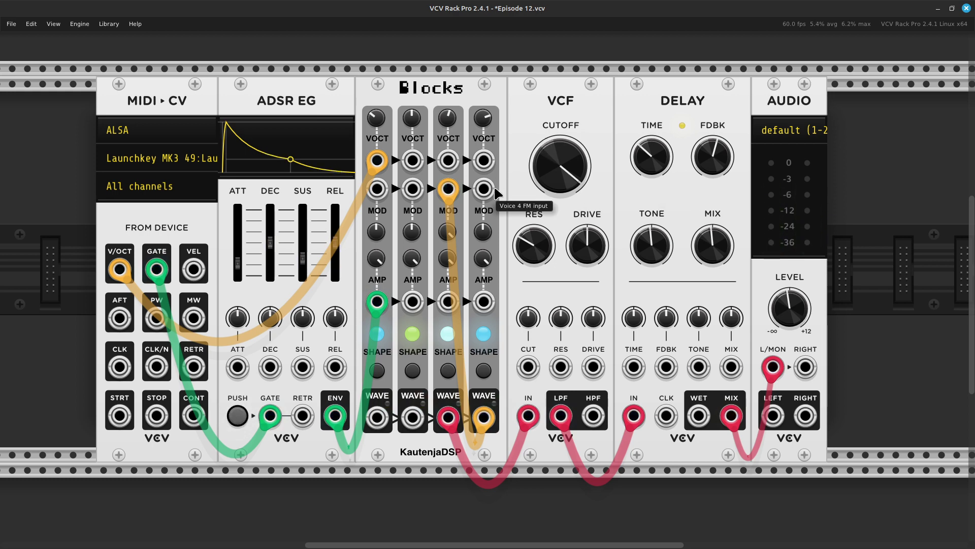
- Capture a screenshot of the finished patch and save it as a PNG in the Pictures folder
{"action": "scroll", "coordinate": [516, 172], "scroll_direction": "down", "scroll_amount": 1}
{"action": "scroll", "coordinate": [519, 171], "scroll_direction": "up", "scroll_amount": 2}
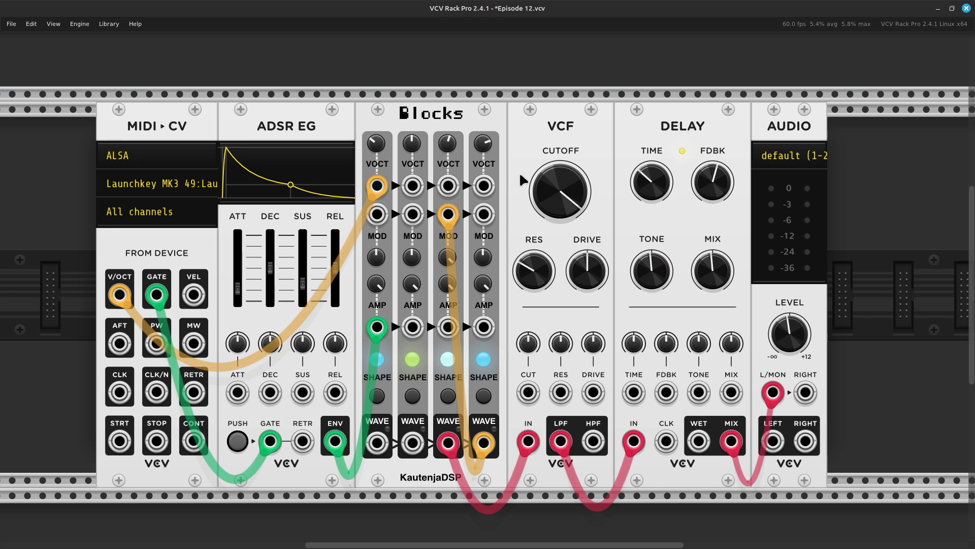
{"action": "scroll", "coordinate": [629, 213], "scroll_direction": "down", "scroll_amount": 1}
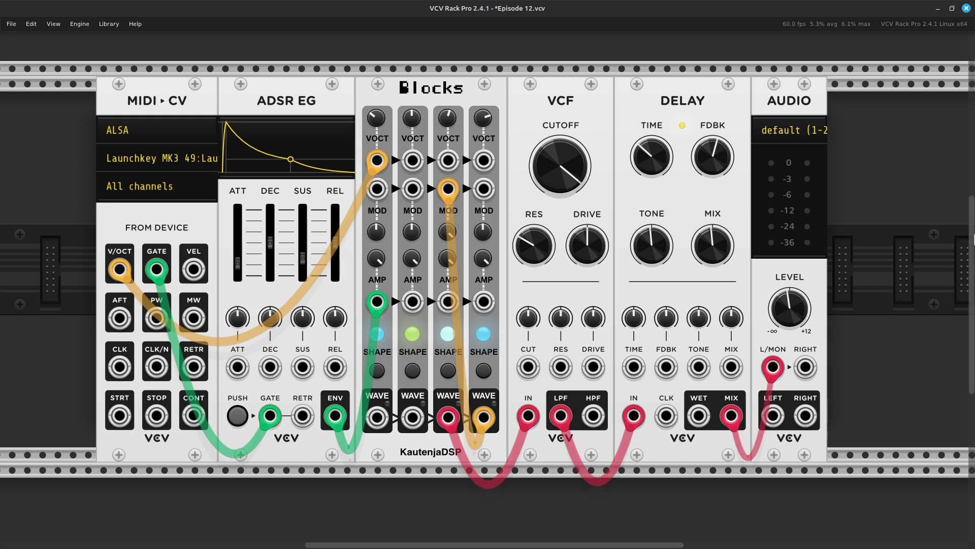
{"action": "key", "text": "Print"}
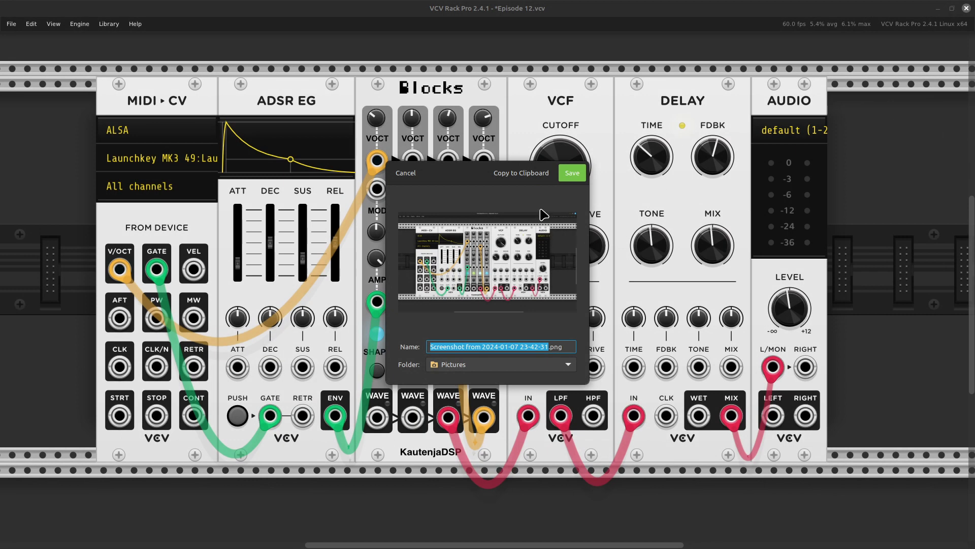
{"action": "left_click", "coordinate": [573, 174]}
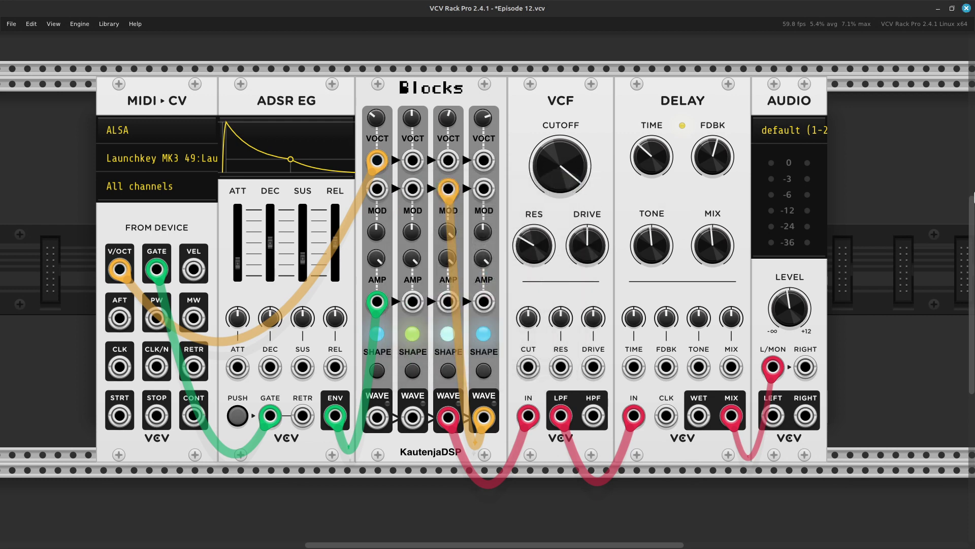